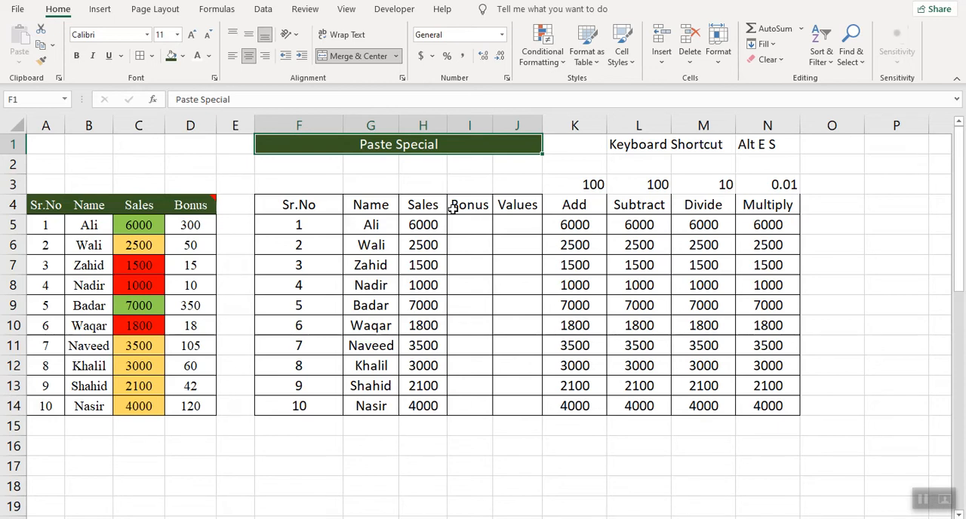
pyautogui.click(136, 207)
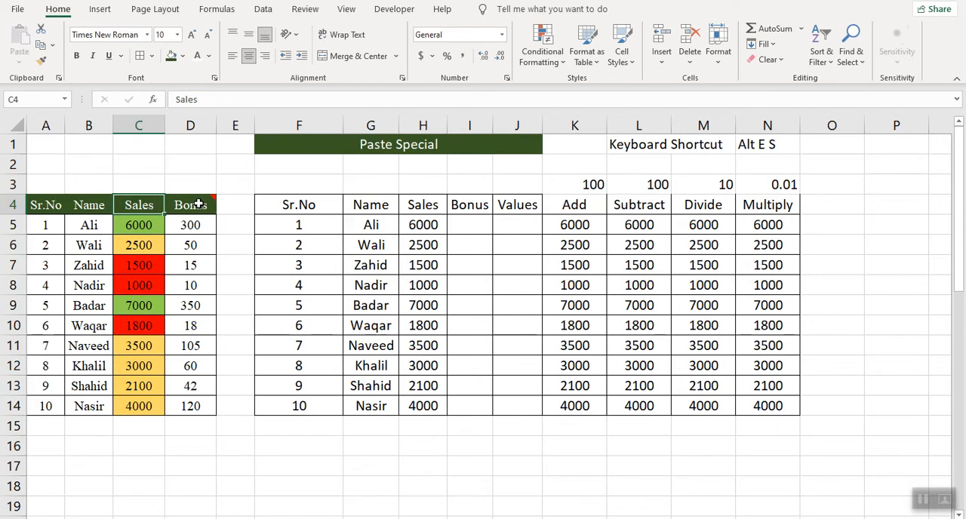
pyautogui.moveTo(198, 203)
pyautogui.click(406, 145)
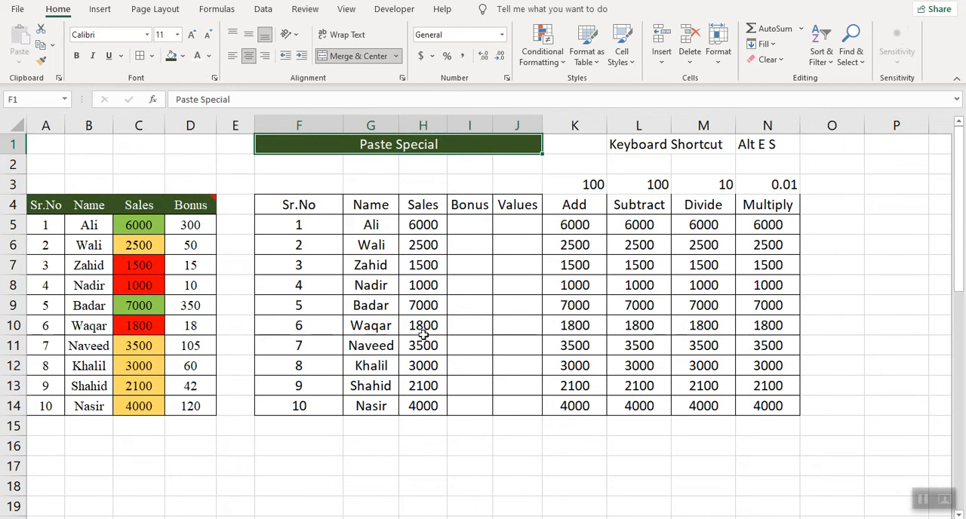
# - Copy the Sr.No header cell A4 and look over the available paste options
pyautogui.click(45, 205)
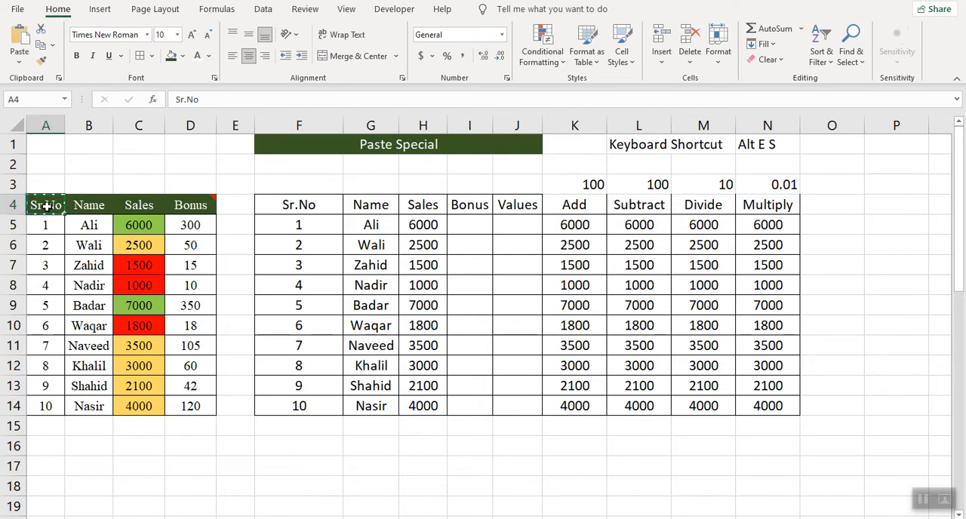
pyautogui.moveTo(164, 198)
pyautogui.click(20, 67)
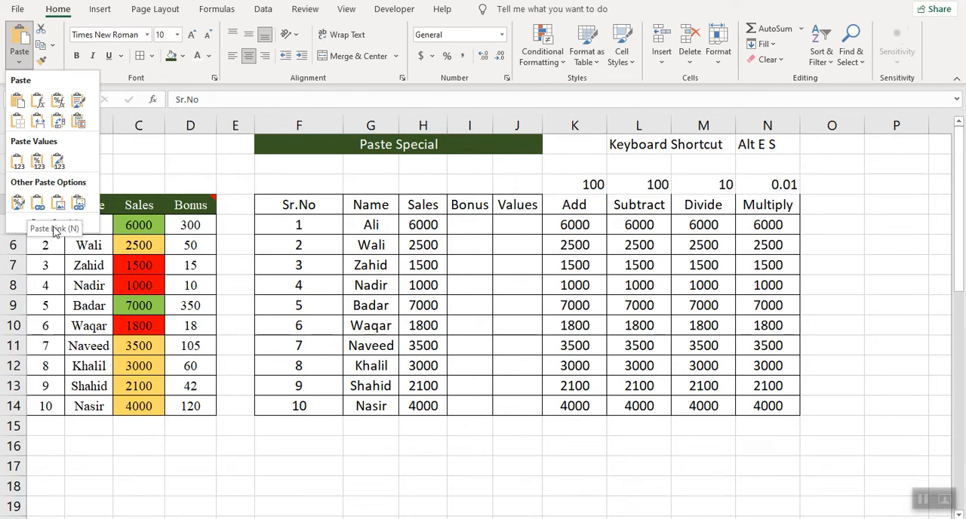
pyautogui.click(170, 172)
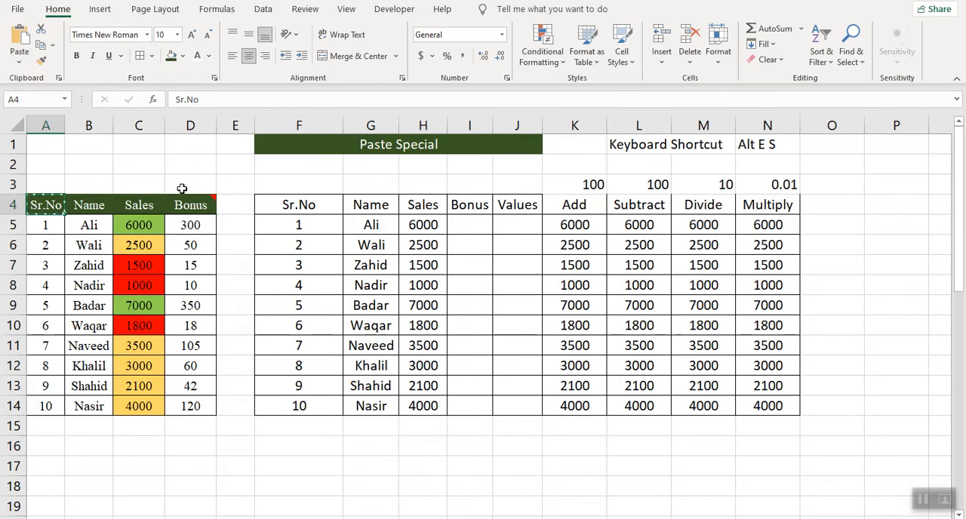
# - Examine the Paste Special options for the header range F4:J4 and leave the dialog without pasting
pyautogui.click(302, 206)
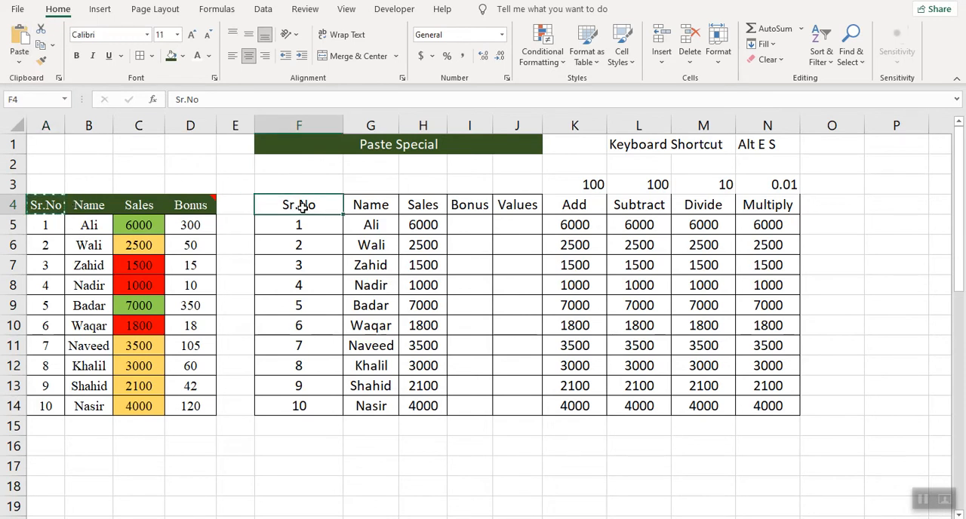
pyautogui.moveTo(302, 207); pyautogui.dragTo(500, 204)
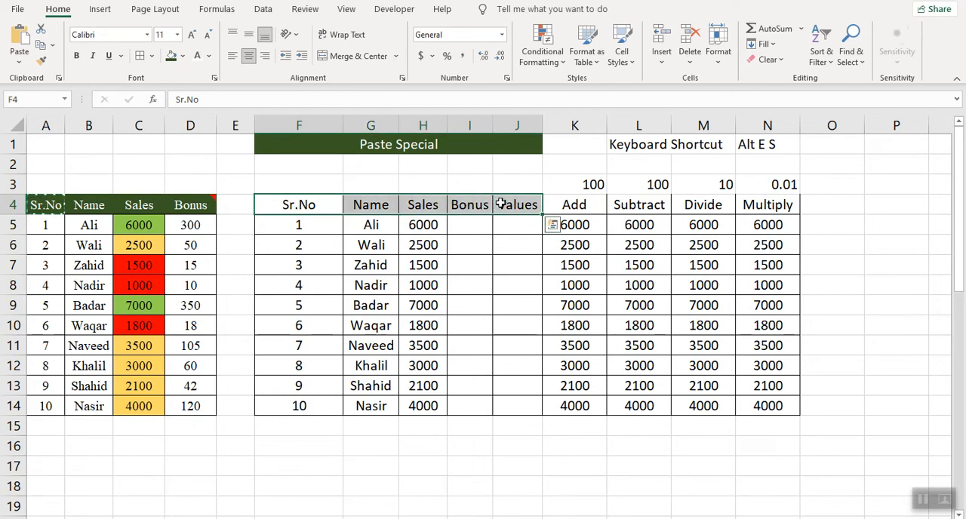
pyautogui.rightClick(291, 206)
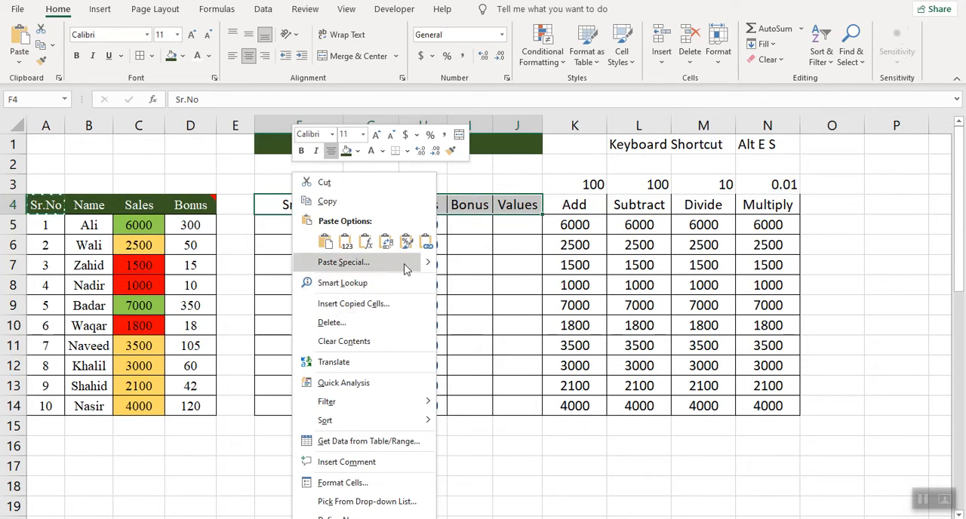
pyautogui.press('Escape')
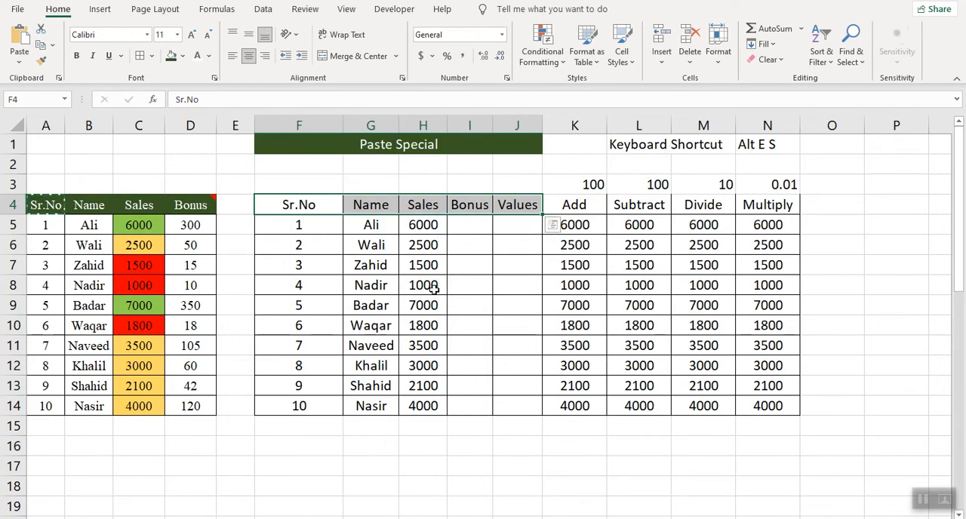
pyautogui.press('alt')
pyautogui.press('e')
pyautogui.press('s')
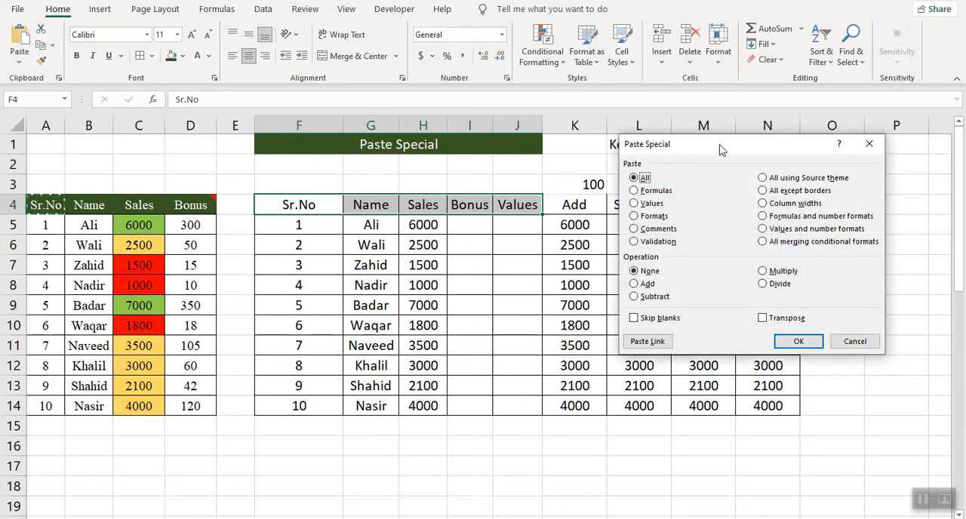
pyautogui.moveTo(719, 150); pyautogui.dragTo(507, 211)
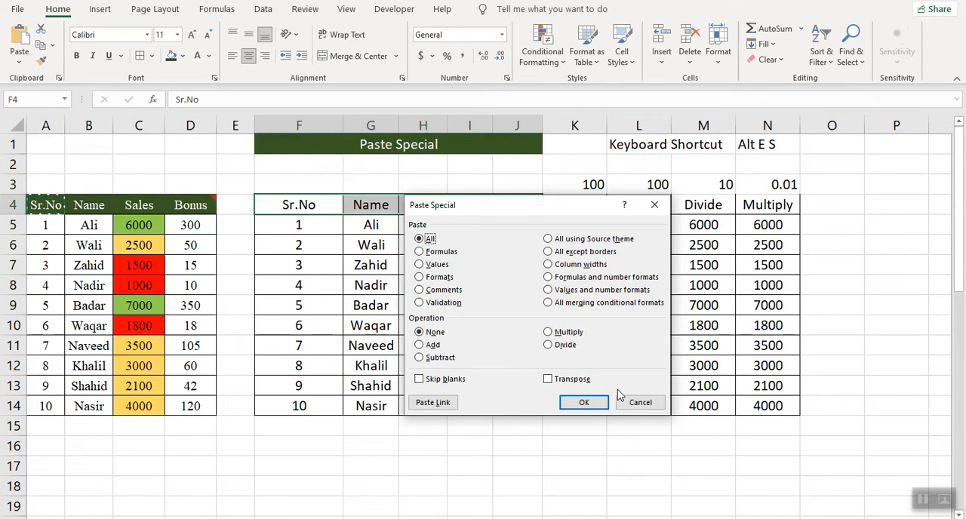
pyautogui.click(640, 403)
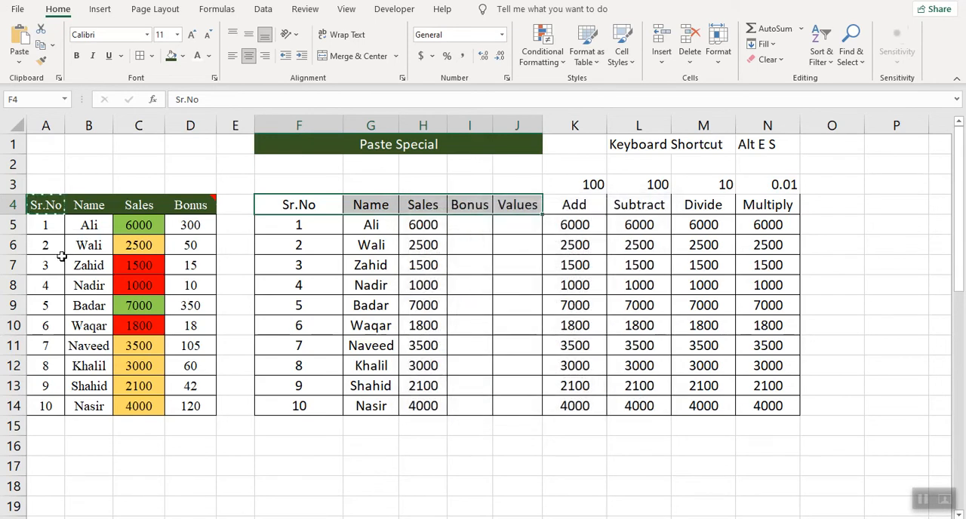
# - Copy header cell A4 and paste only its formats onto the headers in F4:J4 with Paste Special
pyautogui.click(45, 205)
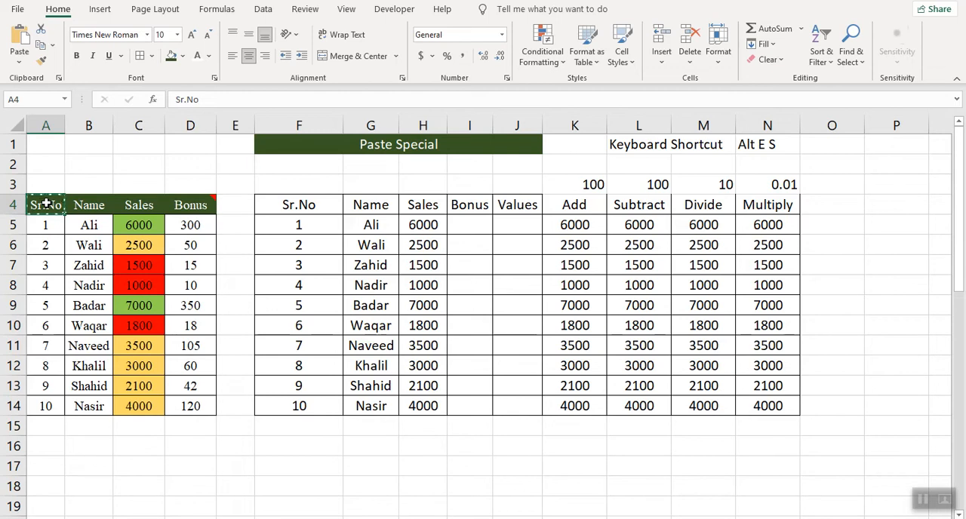
pyautogui.moveTo(287, 208); pyautogui.dragTo(504, 204)
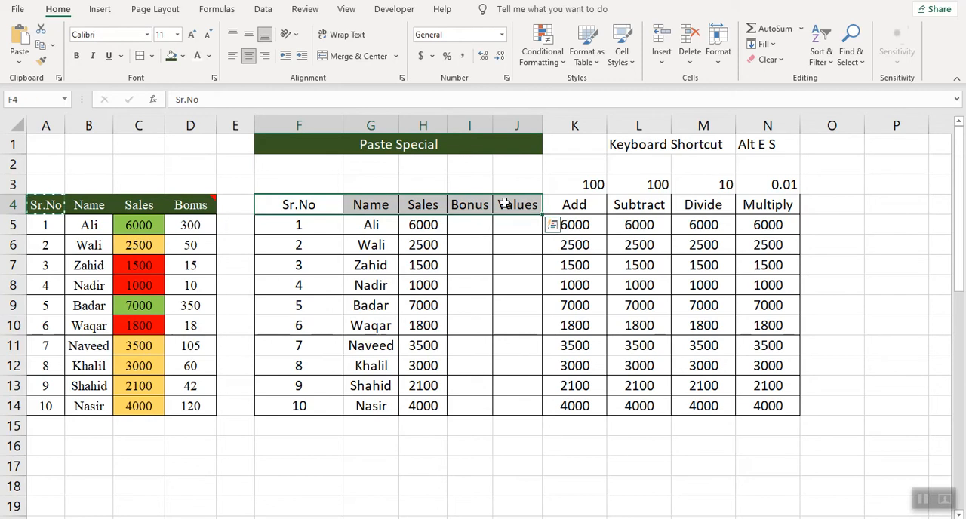
pyautogui.rightClick(298, 205)
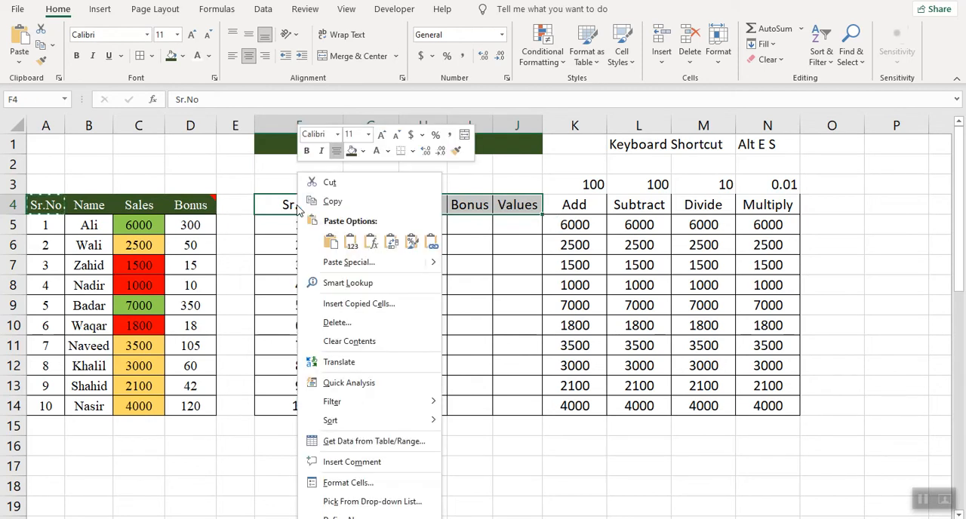
pyautogui.click(353, 264)
pyautogui.moveTo(351, 156); pyautogui.dragTo(625, 211)
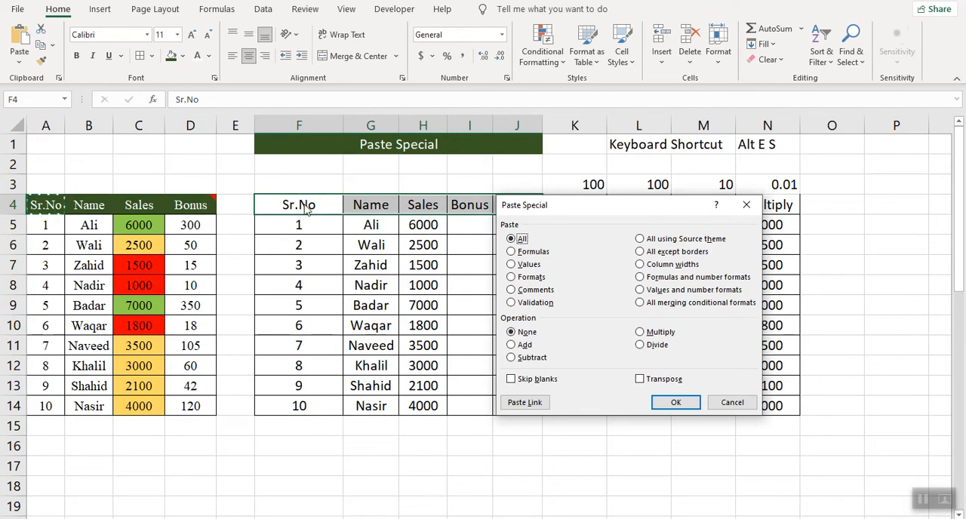
pyautogui.click(511, 277)
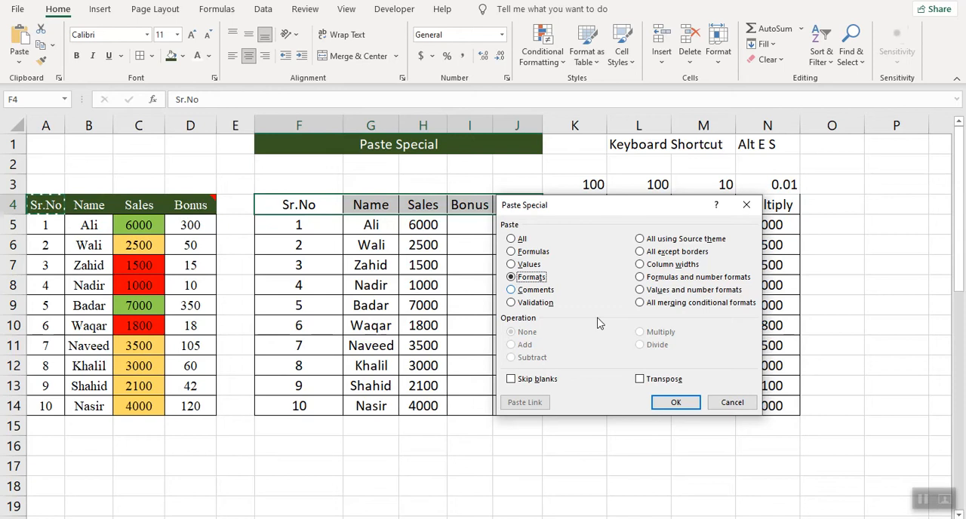
pyautogui.click(676, 402)
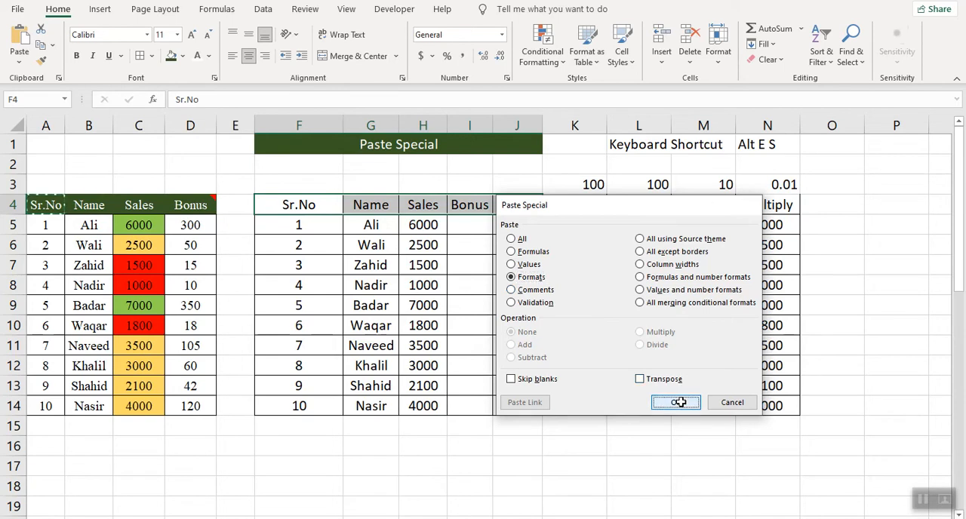
pyautogui.click(475, 407)
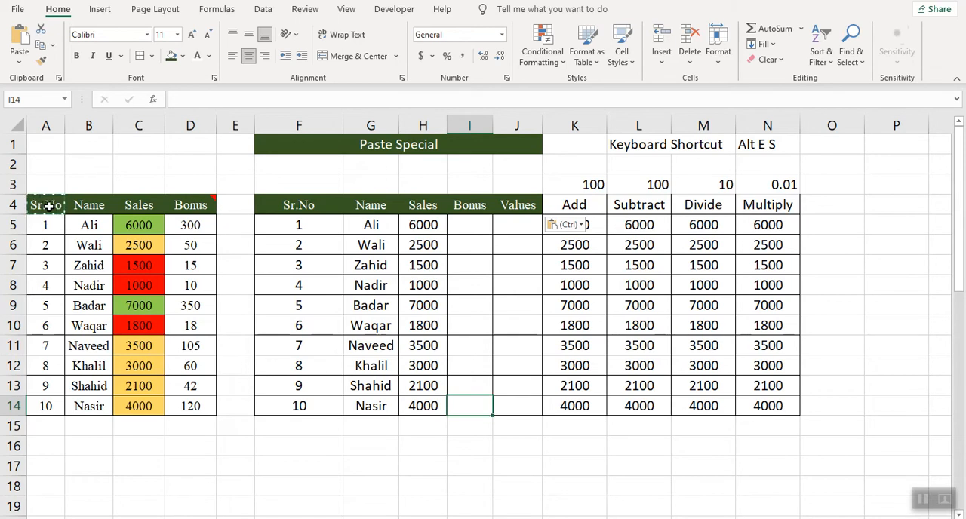
# - Copy the Sales cell C5 and paste only its formats onto the Sales values in H5:H14 with Paste Special
pyautogui.moveTo(140, 223); pyautogui.dragTo(132, 402)
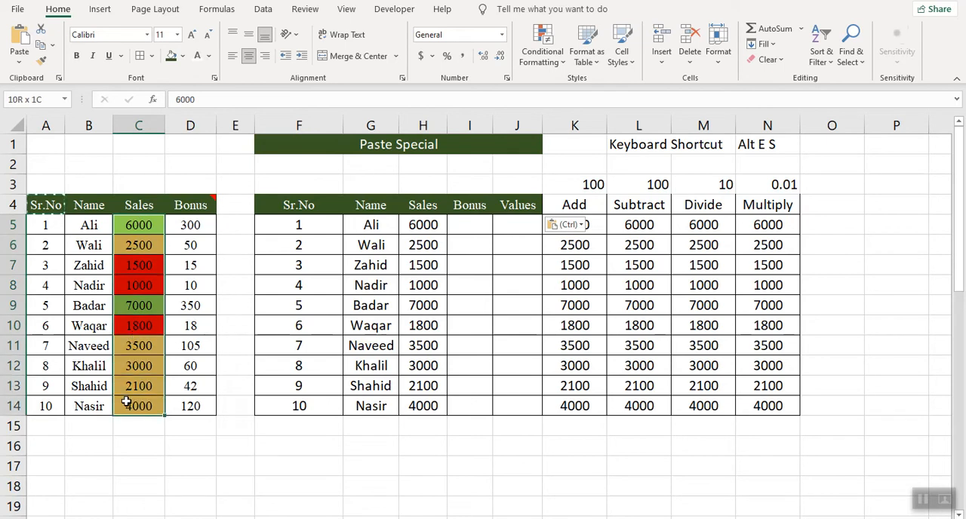
pyautogui.click(133, 224)
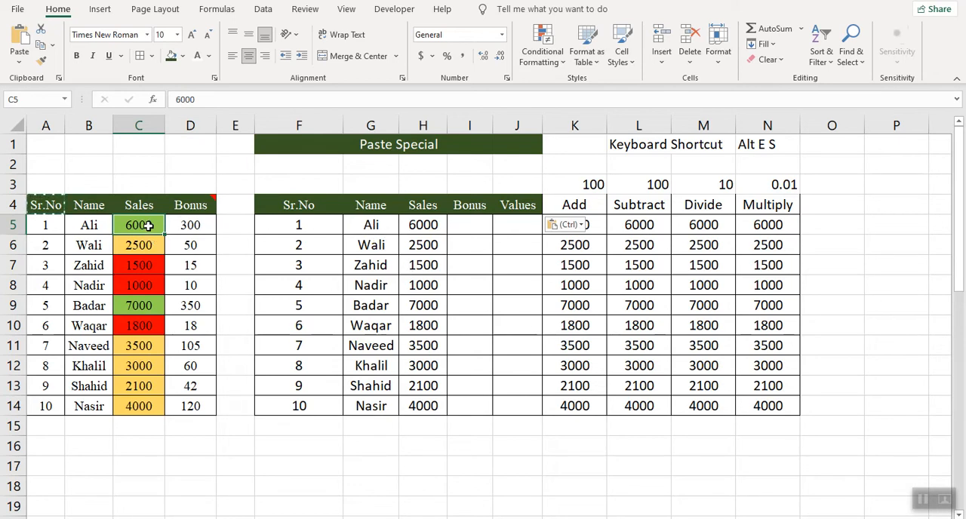
pyautogui.hotkey('ctrl', 'c')
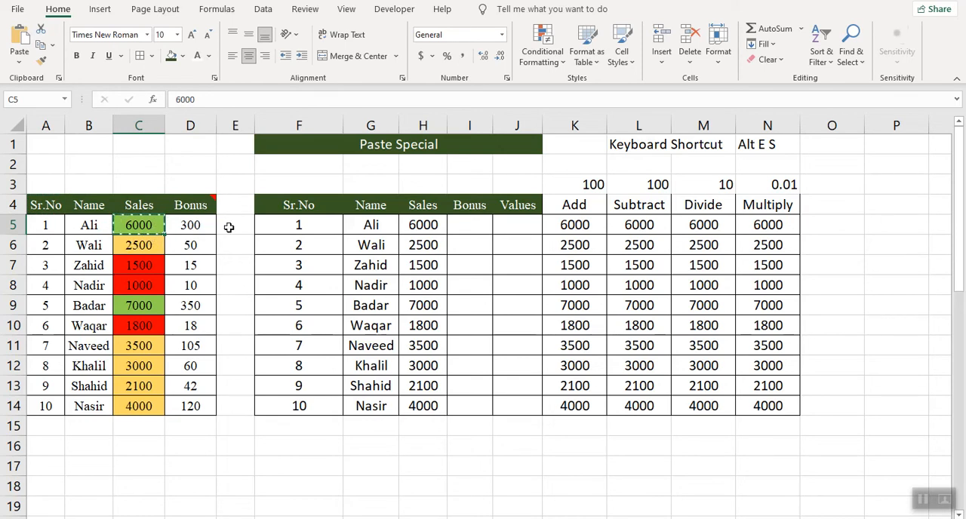
pyautogui.moveTo(425, 224); pyautogui.dragTo(413, 407)
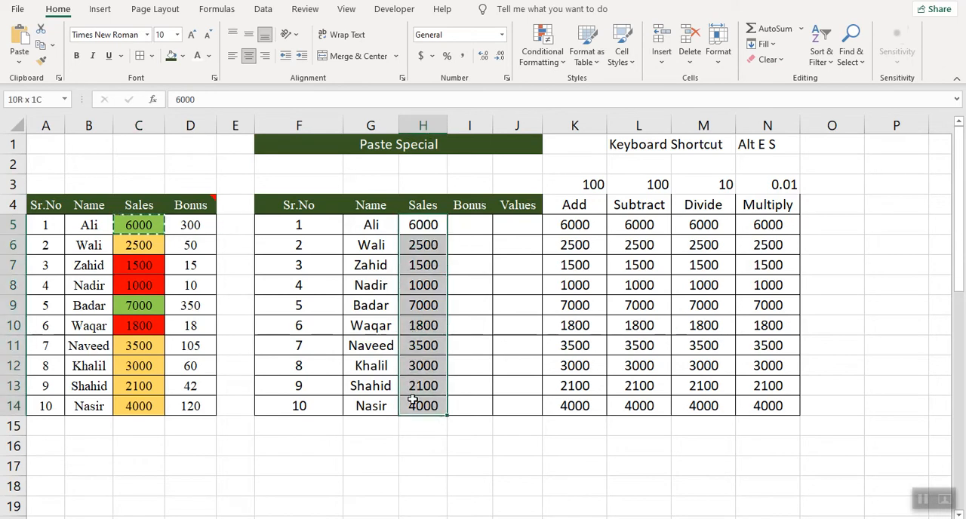
pyautogui.rightClick(436, 227)
pyautogui.click(477, 283)
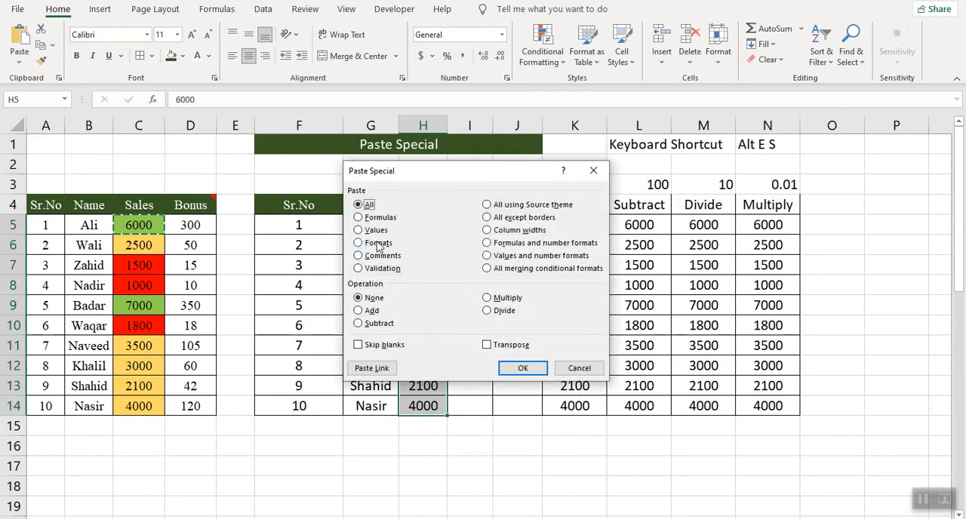
pyautogui.click(377, 244)
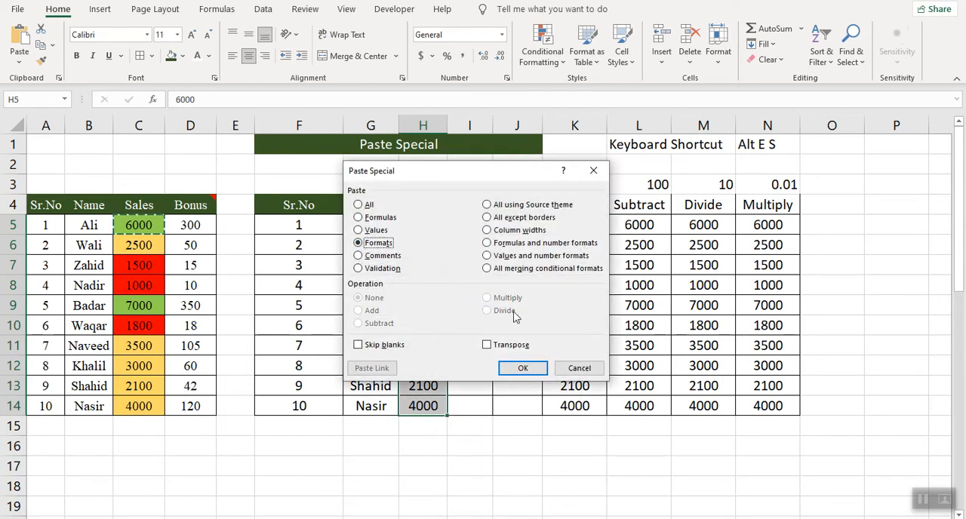
pyautogui.click(521, 367)
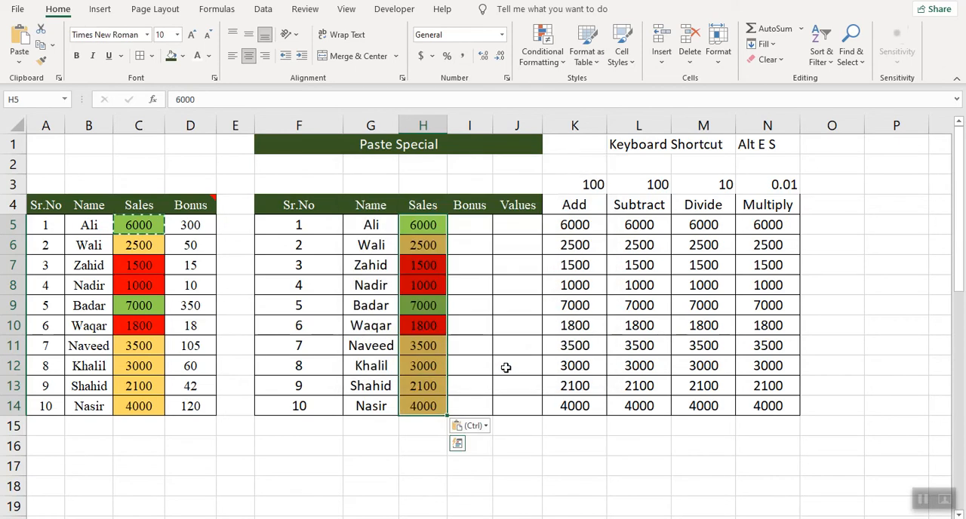
pyautogui.click(429, 224)
# - Set the Sales value in H6 to 1200 to test the pasted conditional formatting
pyautogui.click(422, 246)
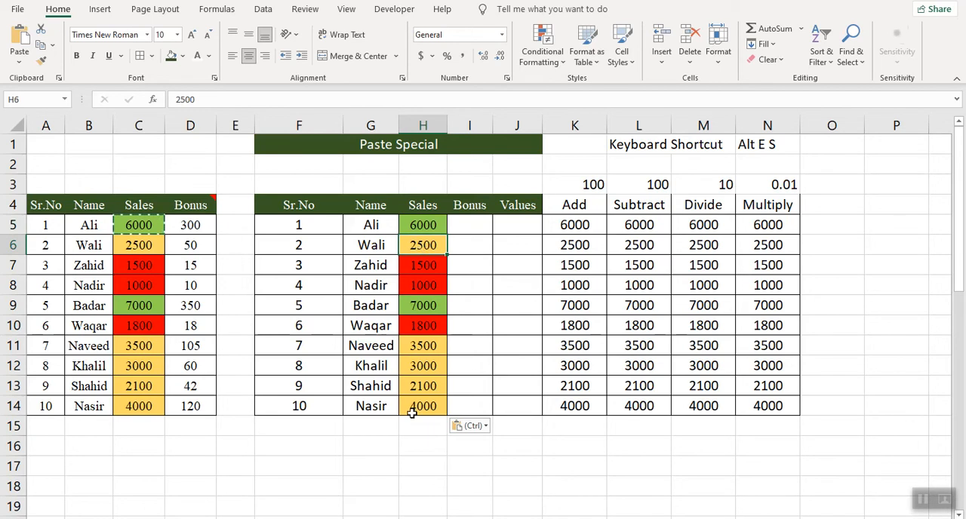
pyautogui.write('1200')
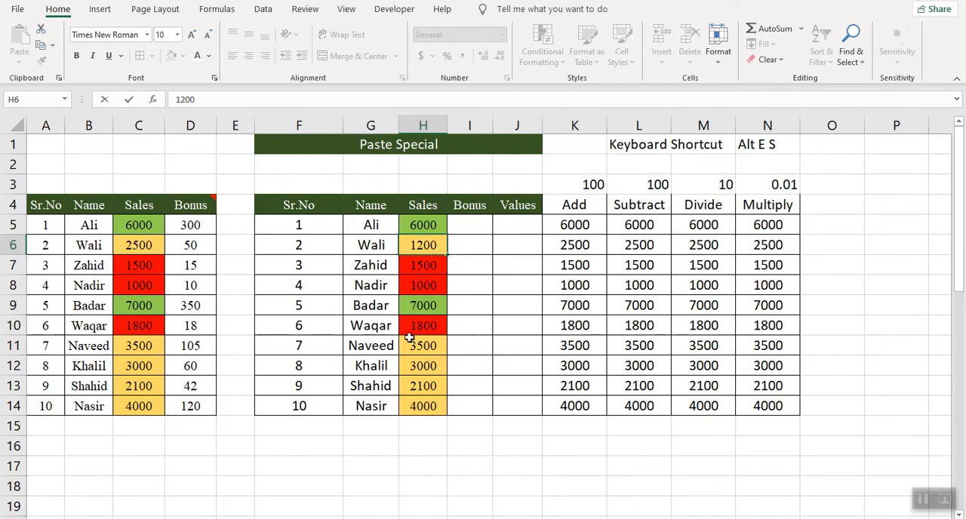
pyautogui.press('Return')
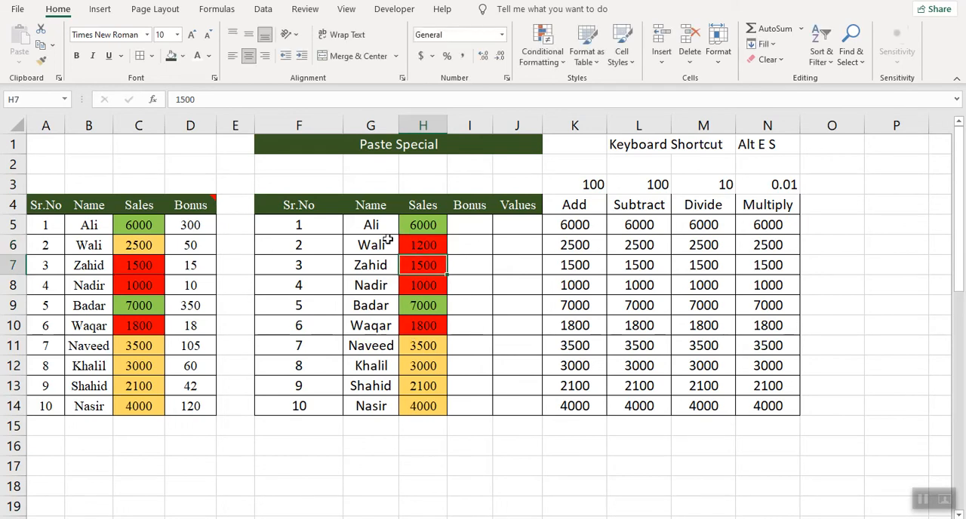
# - Restore the Sales value in H6 to 2500
pyautogui.click(422, 245)
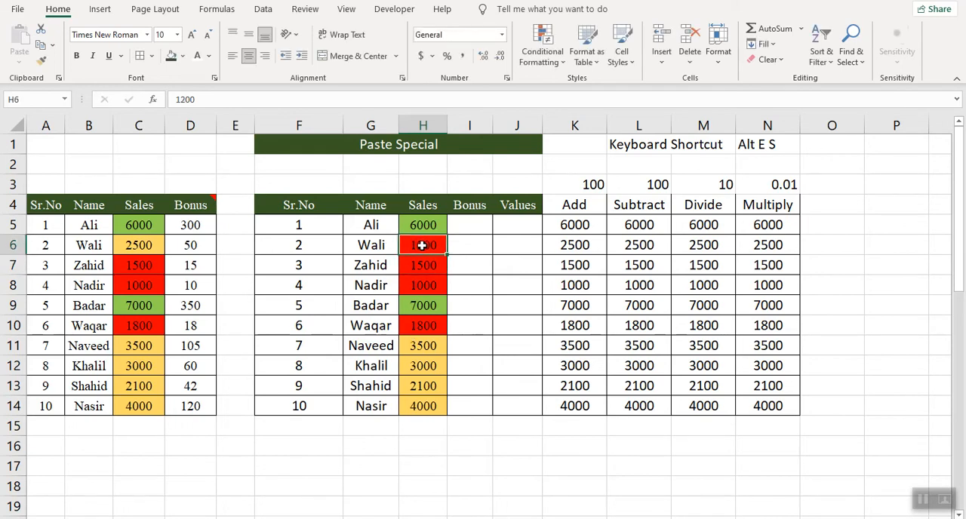
pyautogui.write('2500')
pyautogui.press('Return')
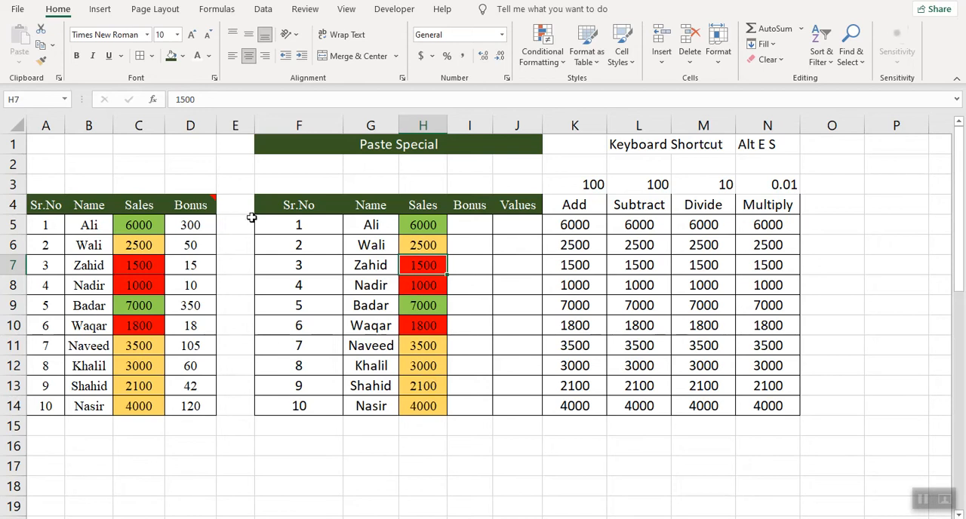
# - View the comment attached to the Bonus header in D4 and compare it with the Bonus header in I4
pyautogui.click(197, 206)
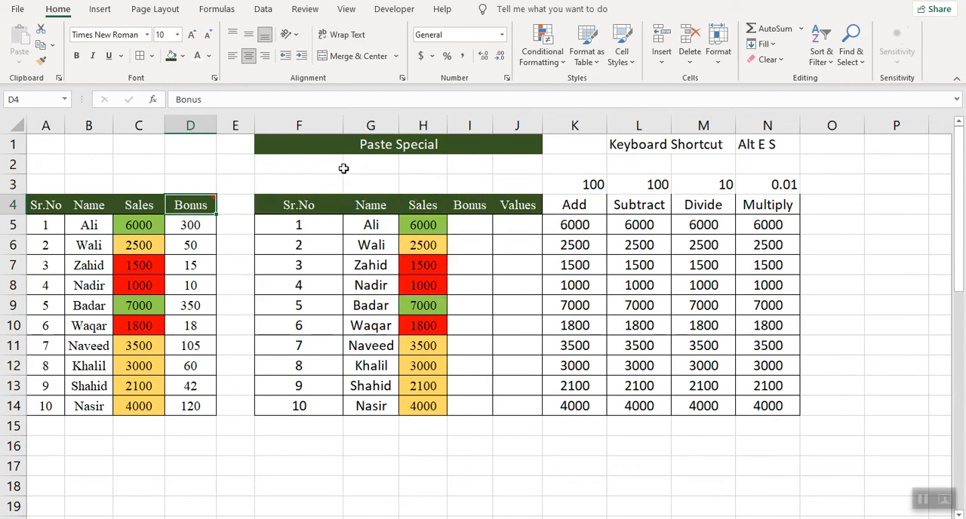
pyautogui.moveTo(192, 210)
pyautogui.click(474, 205)
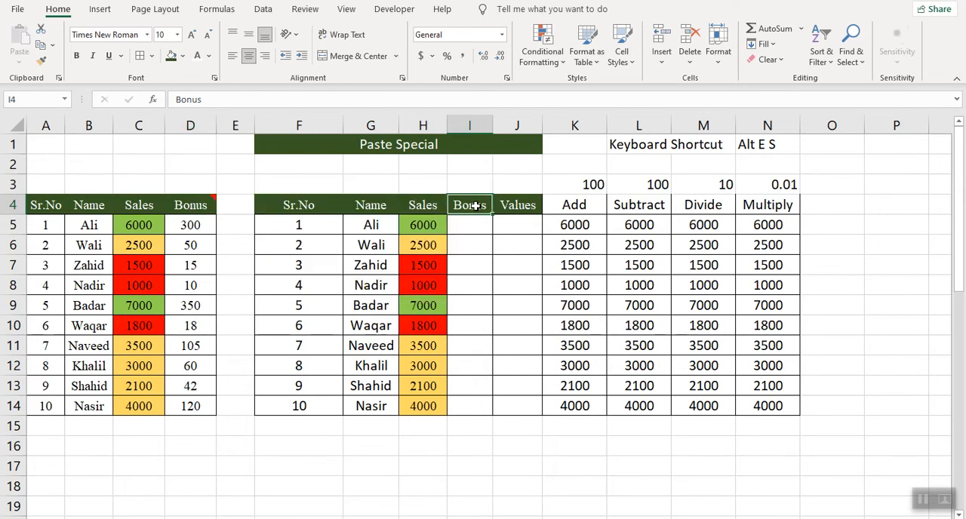
pyautogui.click(191, 207)
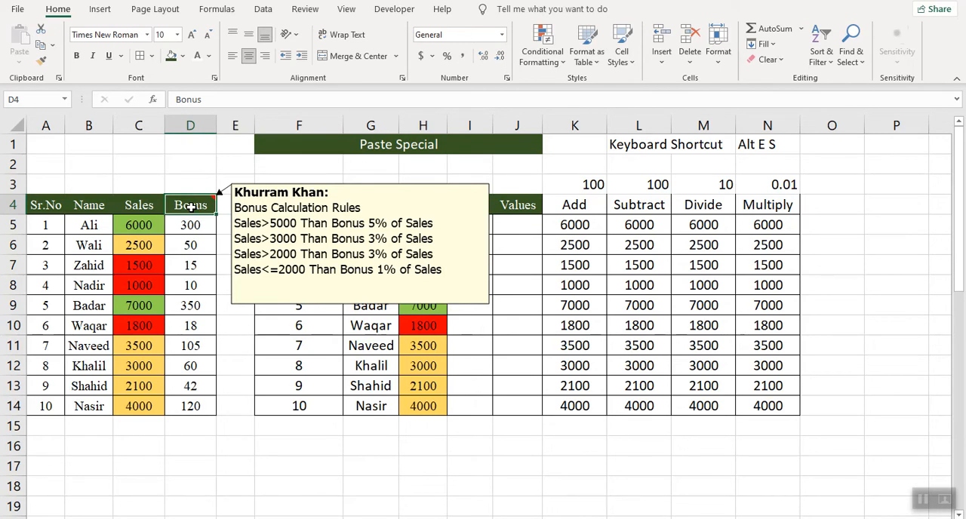
# - Copy the Bonus header D4 and paste only its comment onto the Bonus header I4 with Paste Special
pyautogui.hotkey('ctrl', 'c')
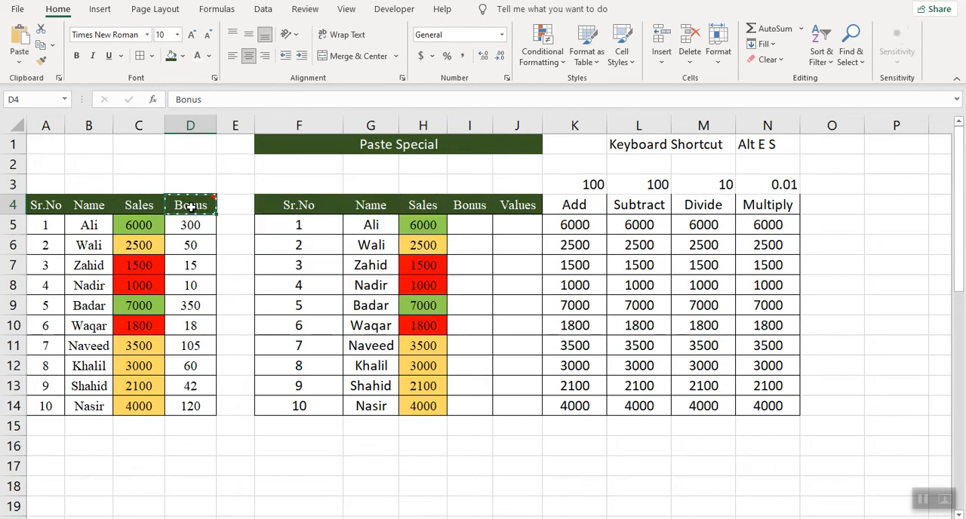
pyautogui.click(472, 208)
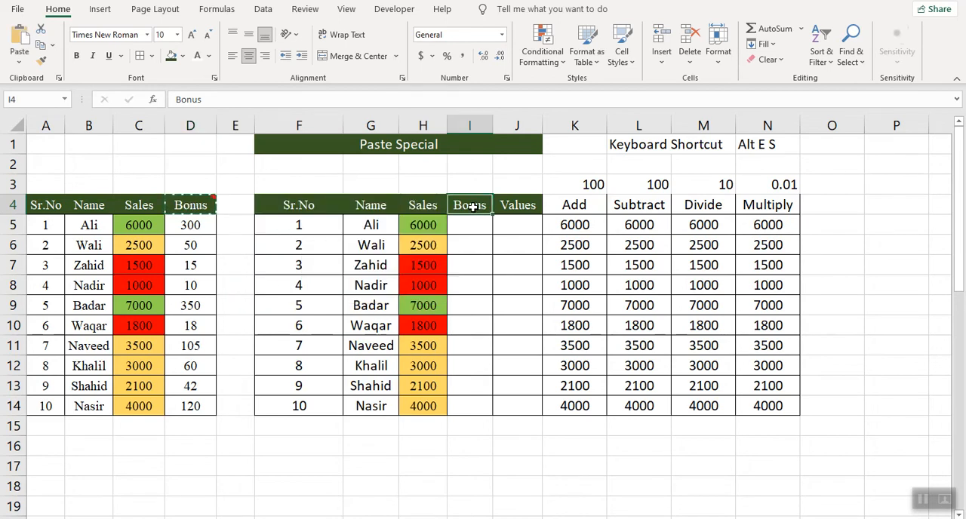
pyautogui.rightClick(473, 208)
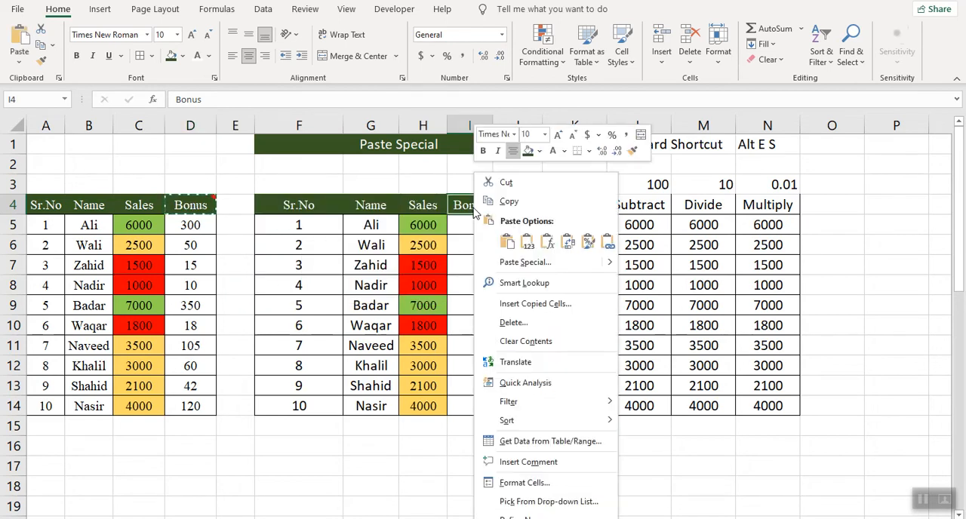
pyautogui.click(519, 267)
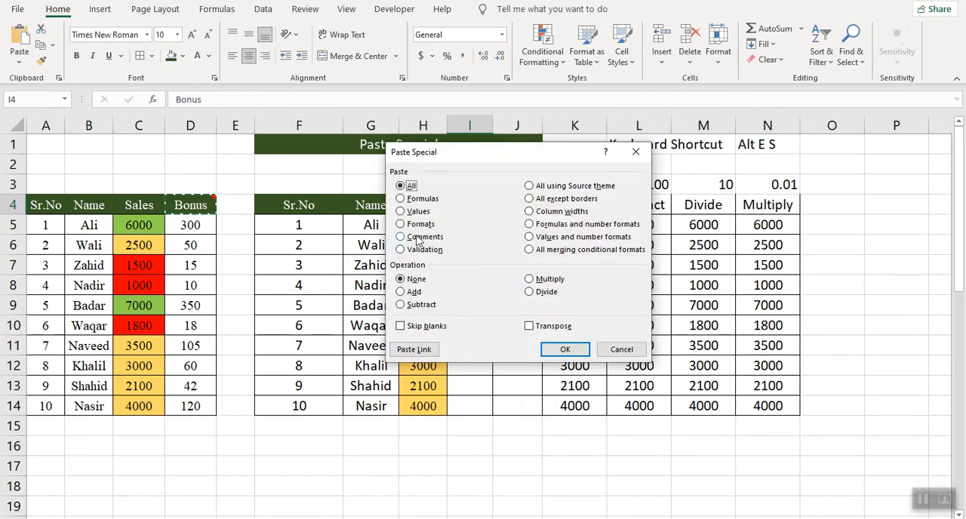
pyautogui.click(401, 237)
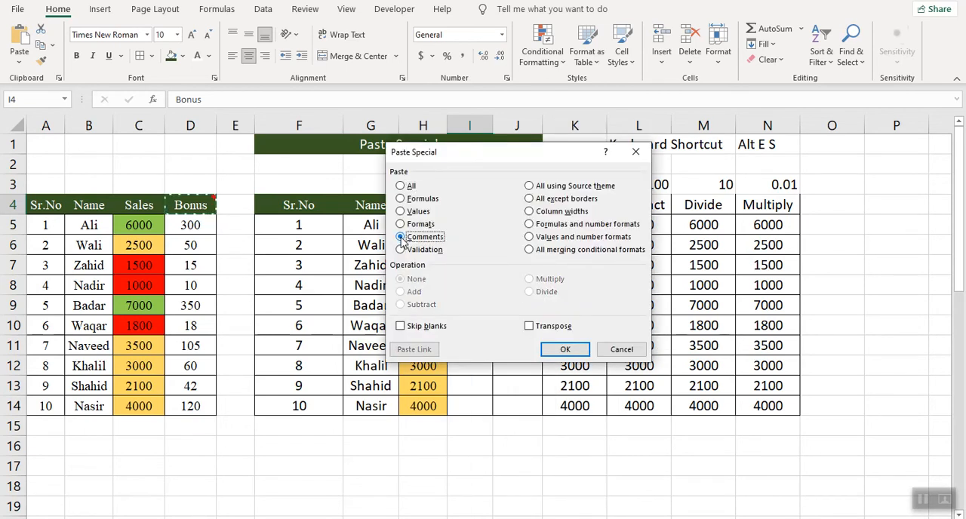
pyautogui.click(565, 350)
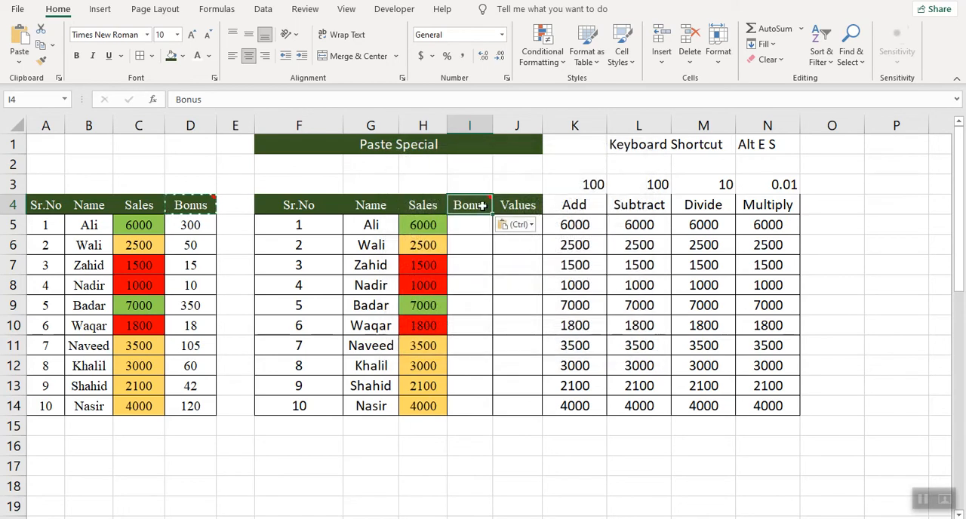
pyautogui.moveTo(483, 205)
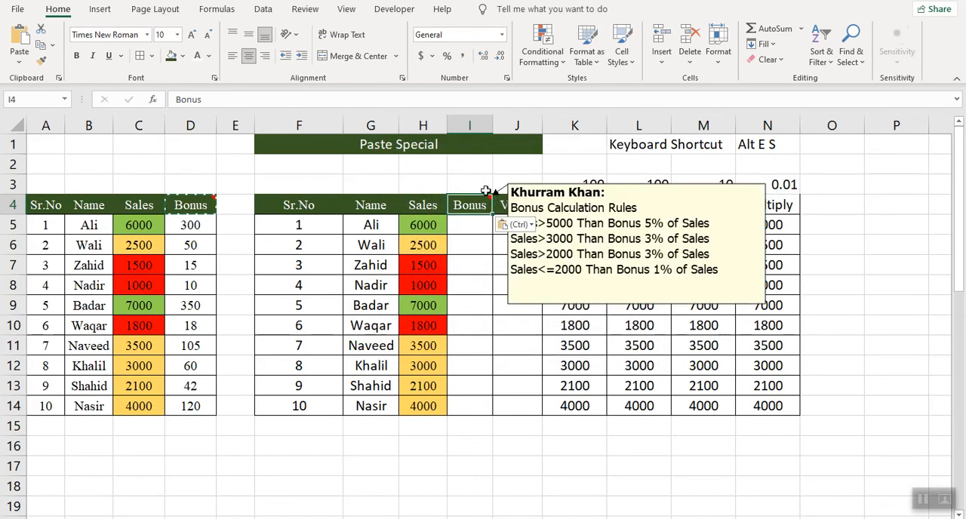
# - Copy the Bonus cell D5 and paste only its formula into I5:I14 with Paste Special
pyautogui.click(194, 225)
pyautogui.press('F2')
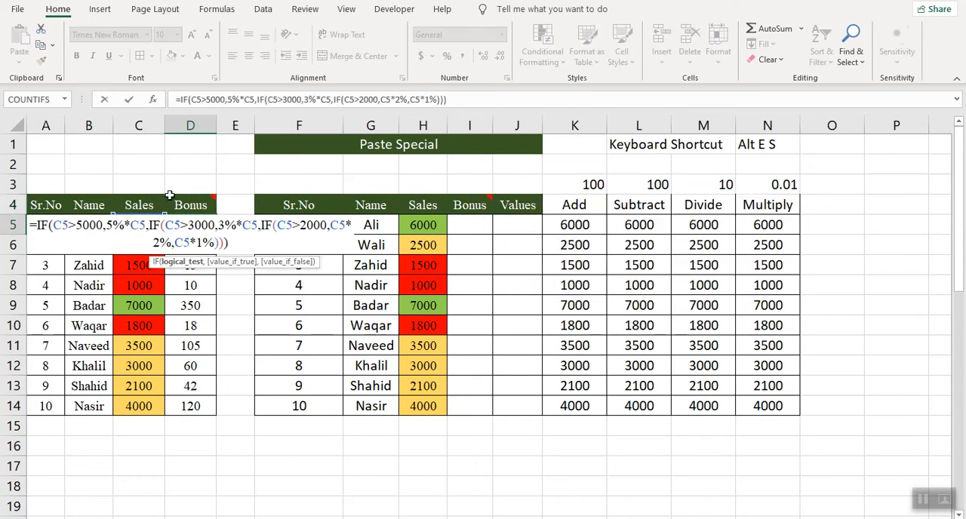
pyautogui.press('Return')
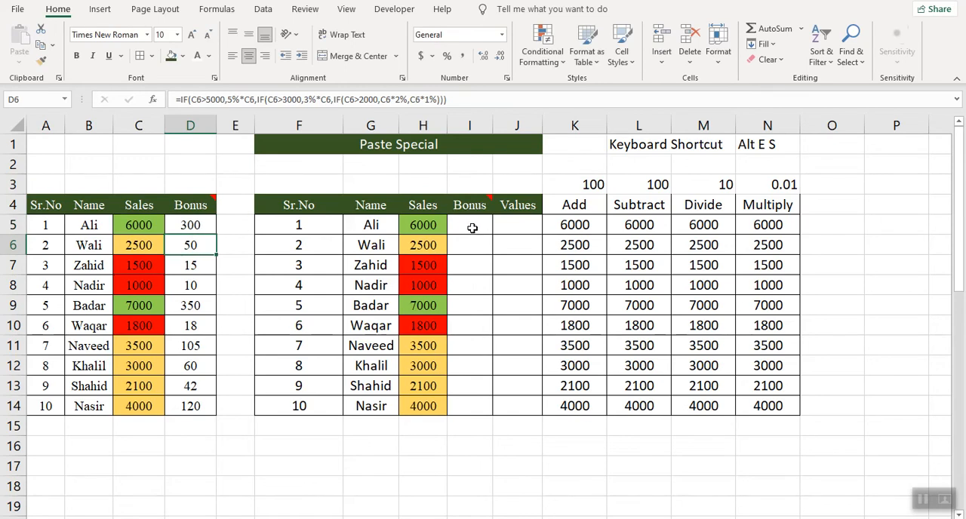
pyautogui.click(190, 226)
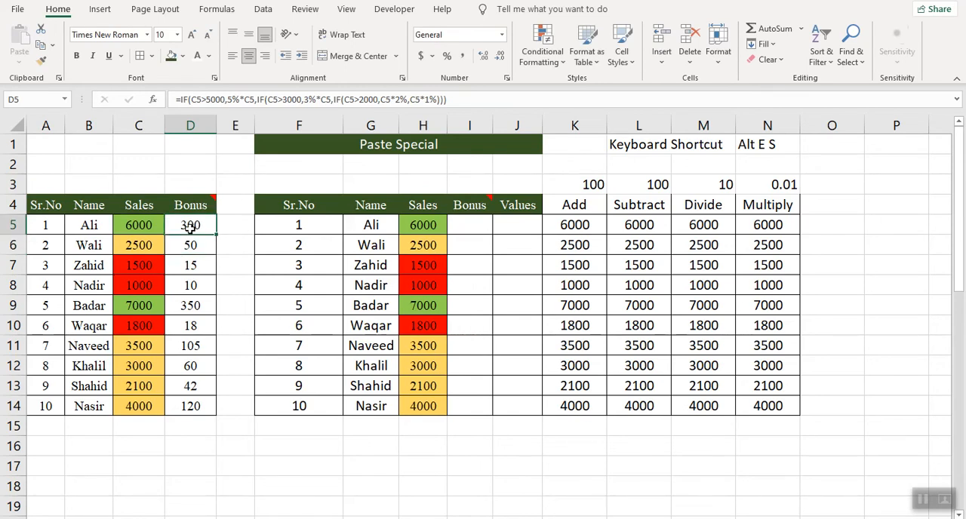
pyautogui.hotkey('ctrl', 'c')
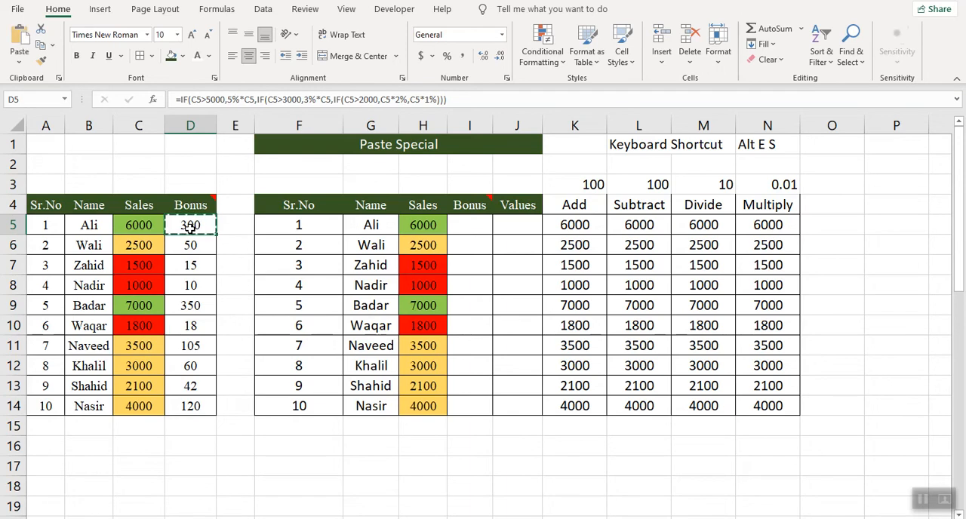
pyautogui.click(474, 224)
pyautogui.hotkey('shift', 'Down')
pyautogui.hotkey('shift', 'Down')
pyautogui.hotkey('shift', 'Down')
pyautogui.hotkey('shift', 'Down')
pyautogui.hotkey('shift', 'Down')
pyautogui.hotkey('shift', 'Down')
pyautogui.hotkey('shift', 'Down')
pyautogui.hotkey('shift', 'Down')
pyautogui.hotkey('shift', 'Down')
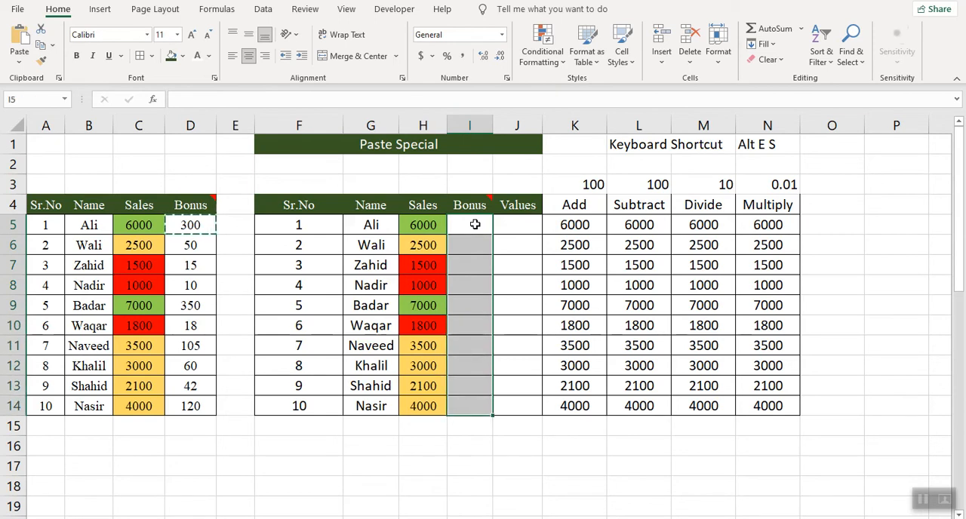
pyautogui.rightClick(475, 224)
pyautogui.click(533, 285)
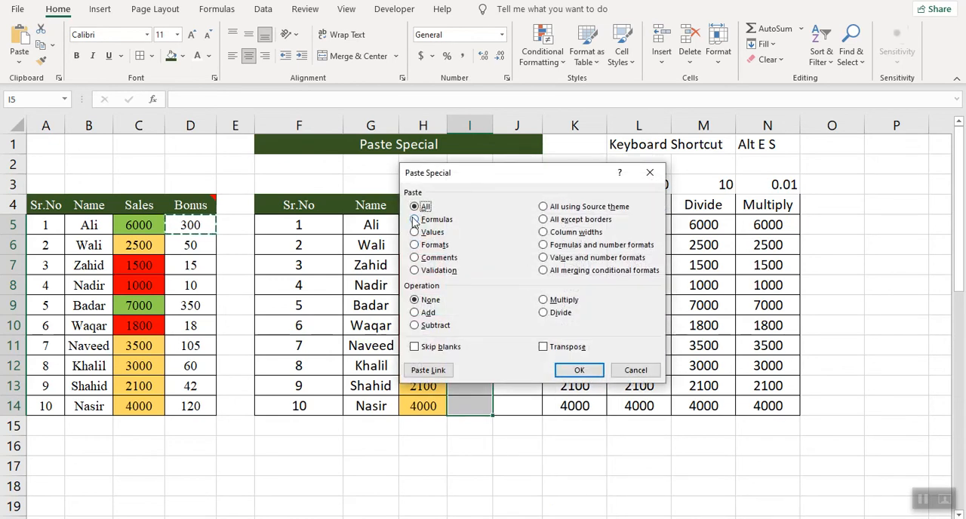
pyautogui.click(415, 220)
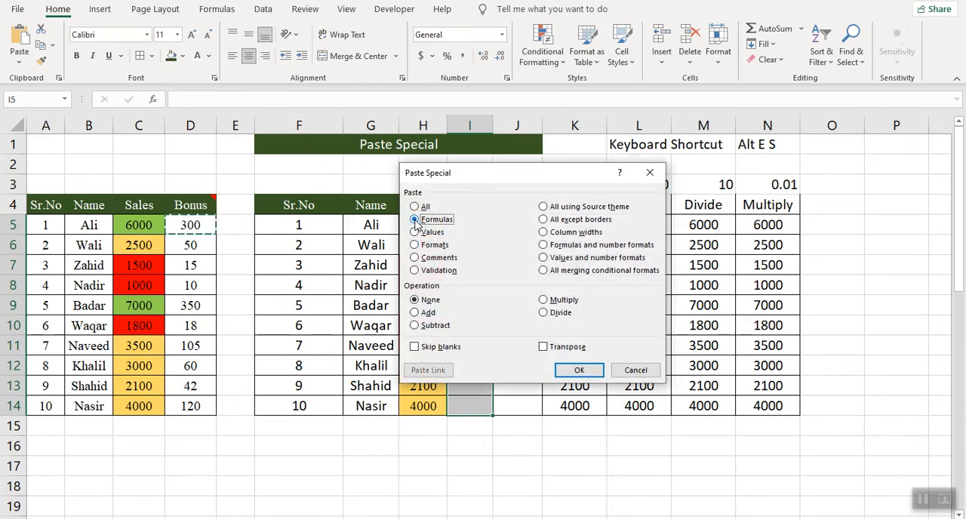
pyautogui.click(586, 370)
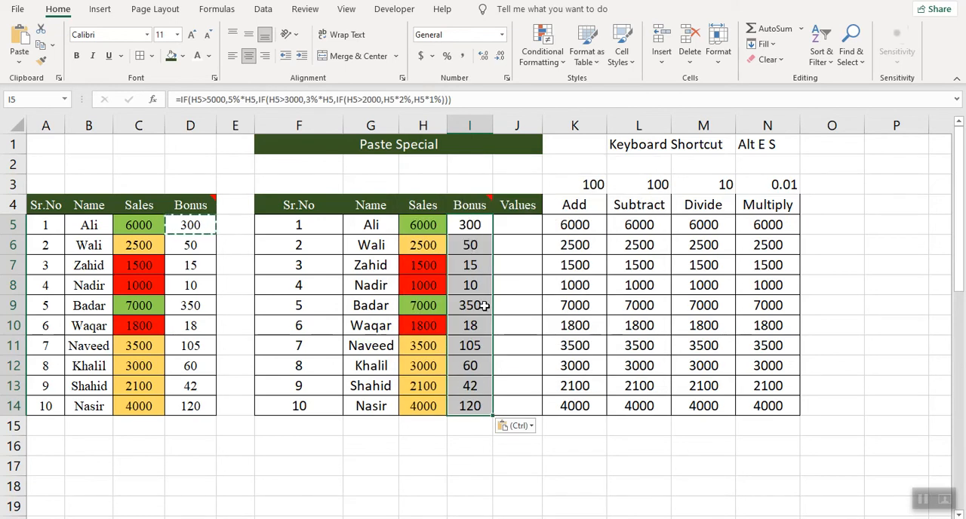
# - Inspect the pasted Bonus formulas in several cells of I5:I14 to check their cell references
pyautogui.click(469, 287)
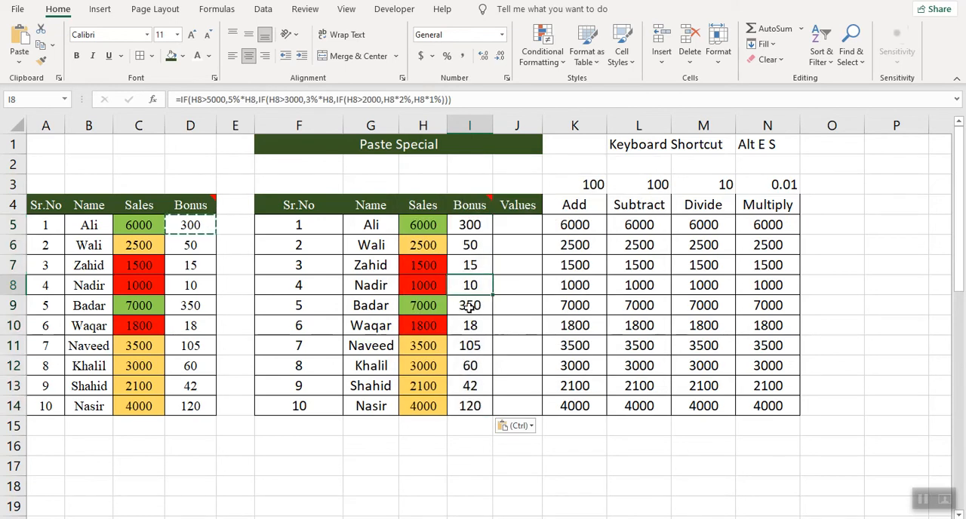
pyautogui.click(469, 305)
pyautogui.click(469, 327)
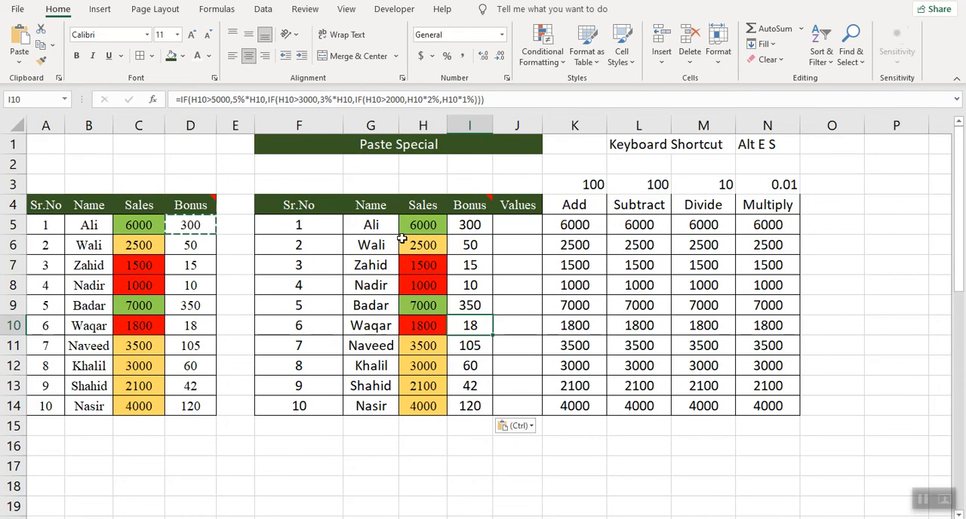
pyautogui.click(476, 227)
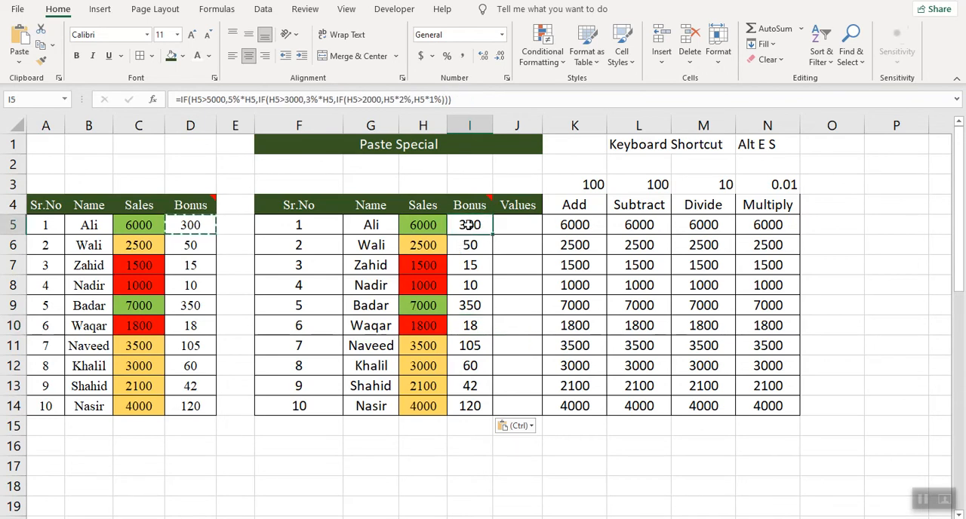
pyautogui.moveTo(469, 225); pyautogui.dragTo(482, 387)
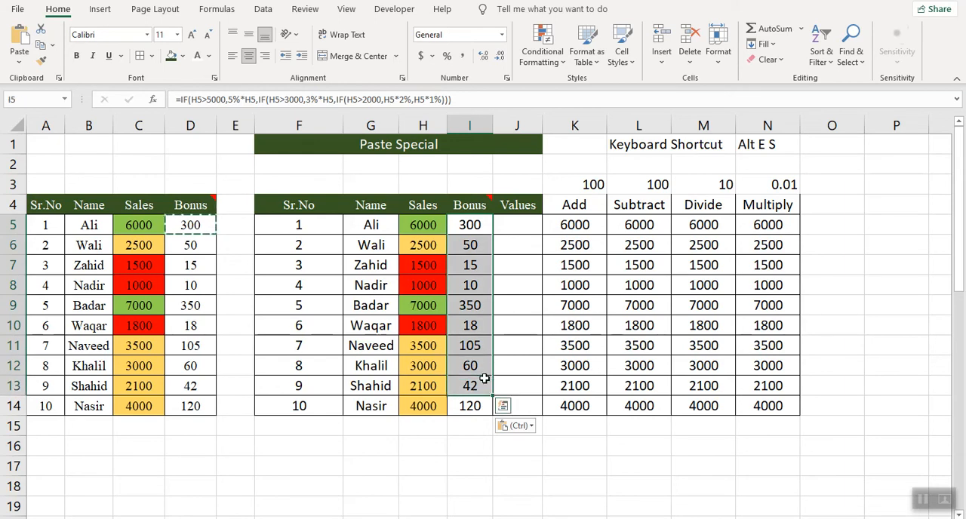
pyautogui.click(472, 367)
pyautogui.click(517, 367)
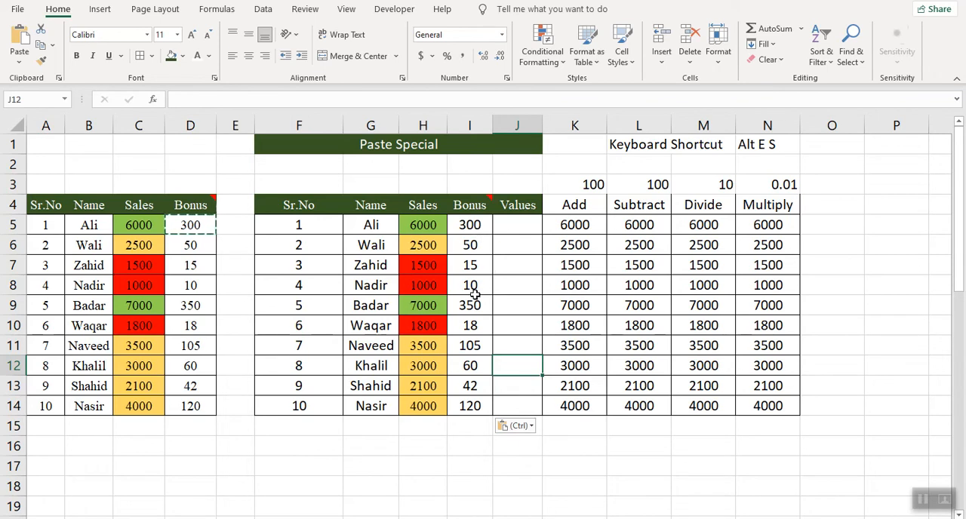
# - Try to paste only the value of Bonus cell I5 onto J5:J14 with Paste Special, and undo the paste
pyautogui.click(468, 224)
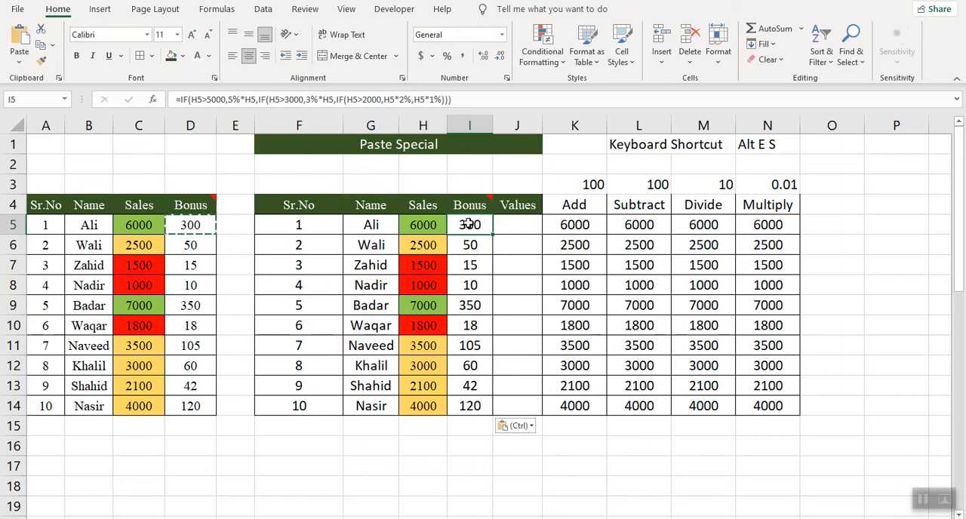
pyautogui.hotkey('ctrl', 'c')
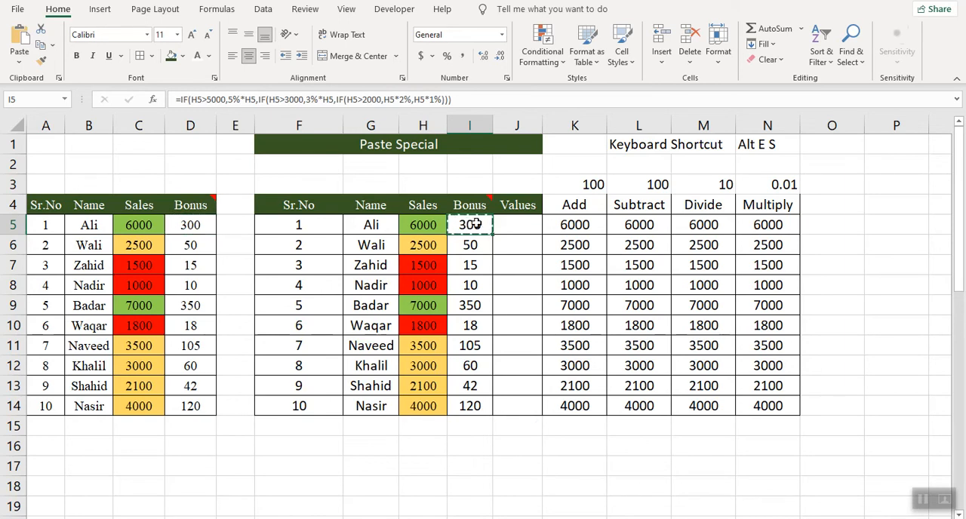
pyautogui.moveTo(516, 225); pyautogui.dragTo(510, 405)
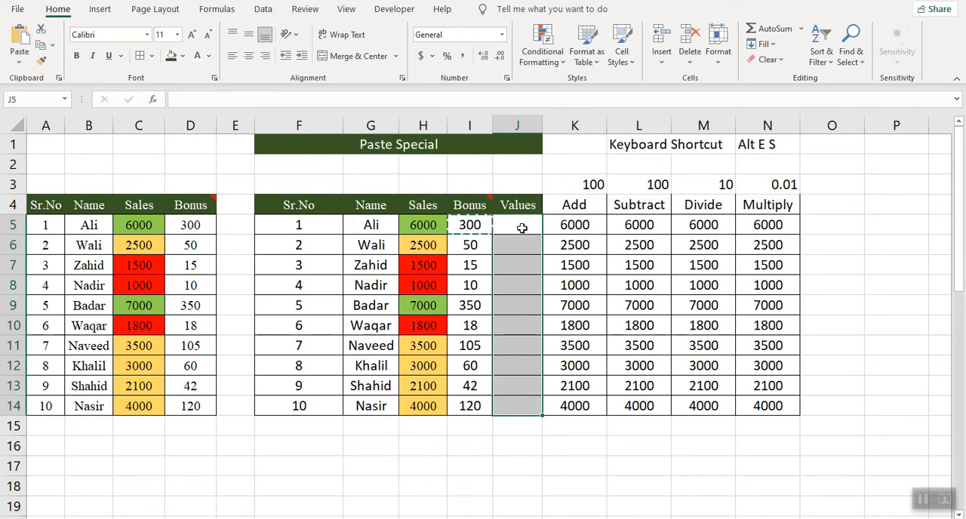
pyautogui.rightClick(520, 226)
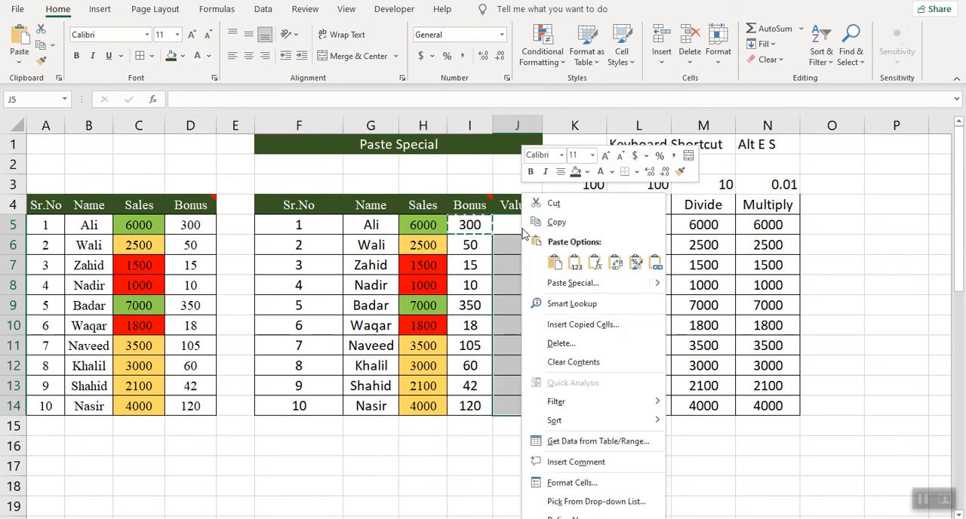
pyautogui.click(573, 283)
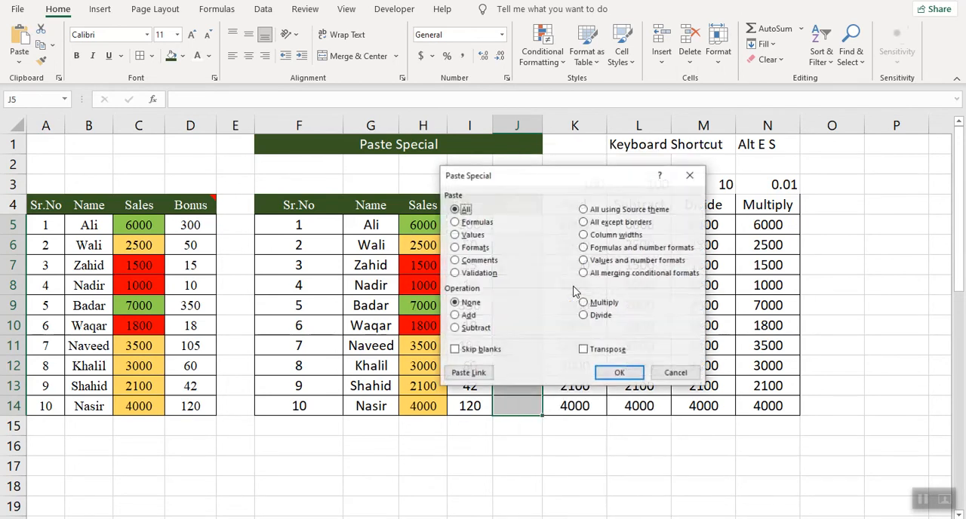
pyautogui.click(455, 235)
pyautogui.click(619, 373)
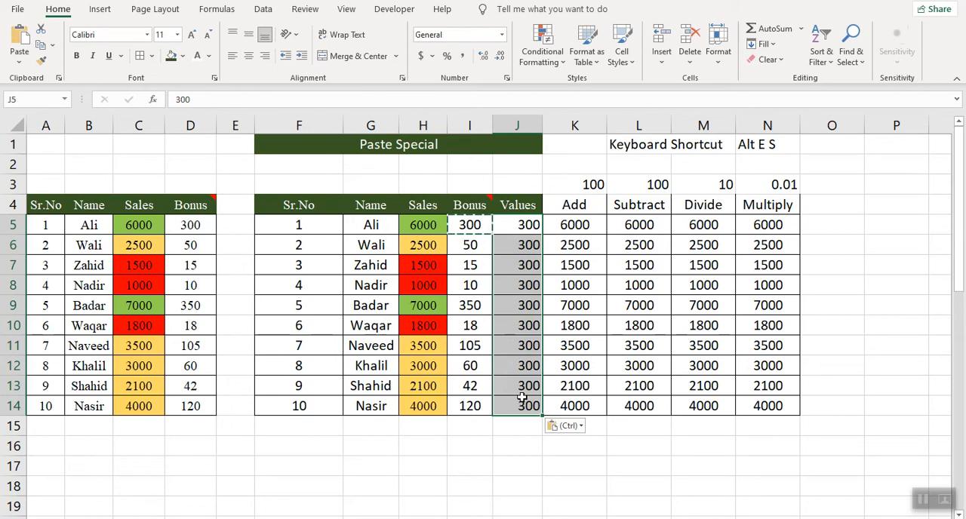
pyautogui.hotkey('ctrl', 'z')
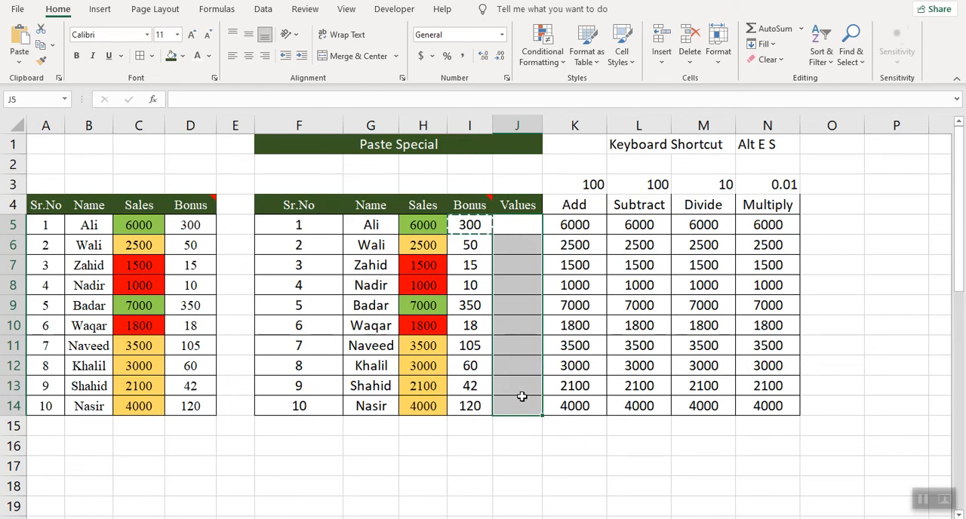
pyautogui.doubleClick(468, 224)
pyautogui.press('Return')
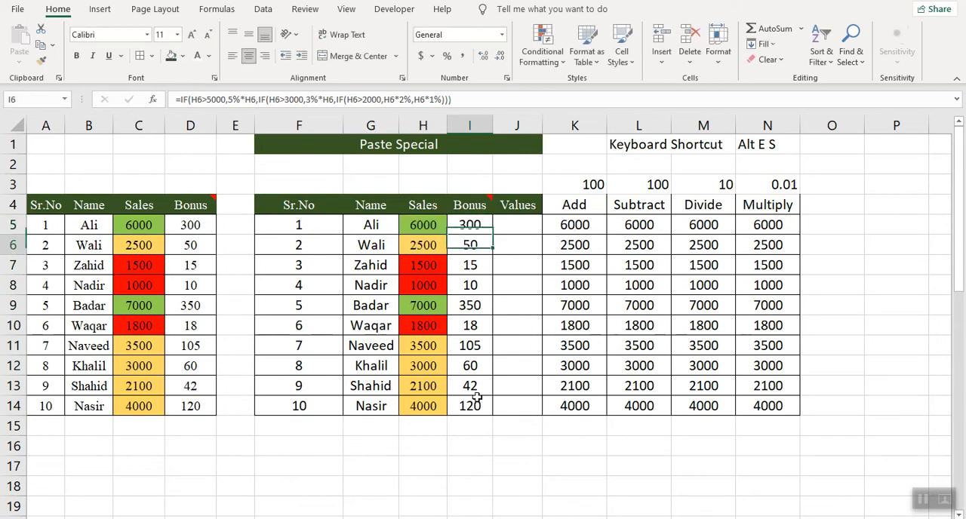
# - Copy the Bonus range I5:I14 and paste only its values into the Values column J5:J14 with Paste Special
pyautogui.moveTo(466, 225); pyautogui.dragTo(463, 401)
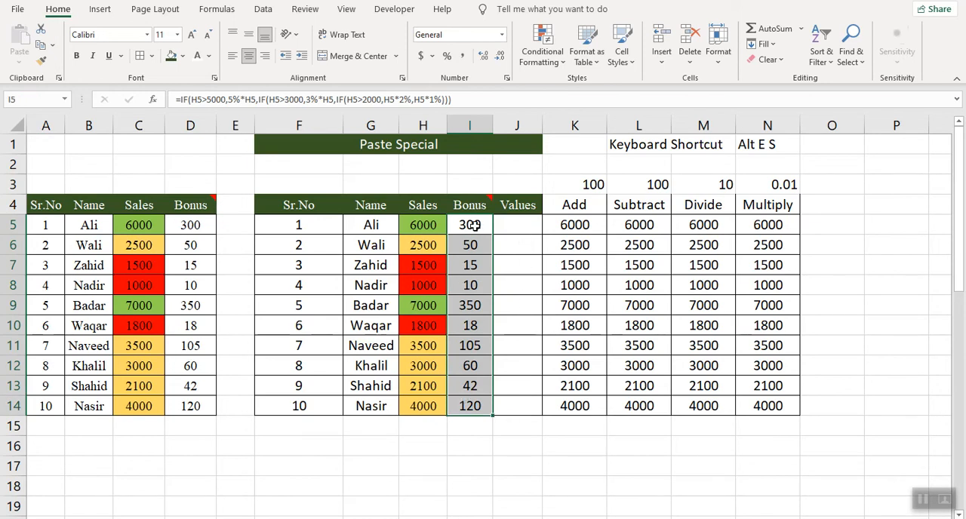
pyautogui.hotkey('ctrl', 'c')
pyautogui.hotkey('ctrl', 'q')
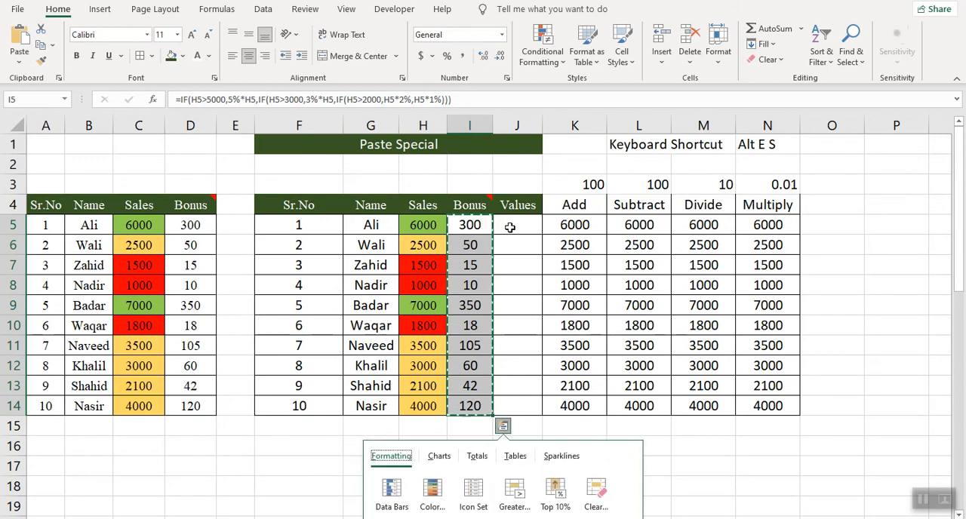
pyautogui.click(510, 227)
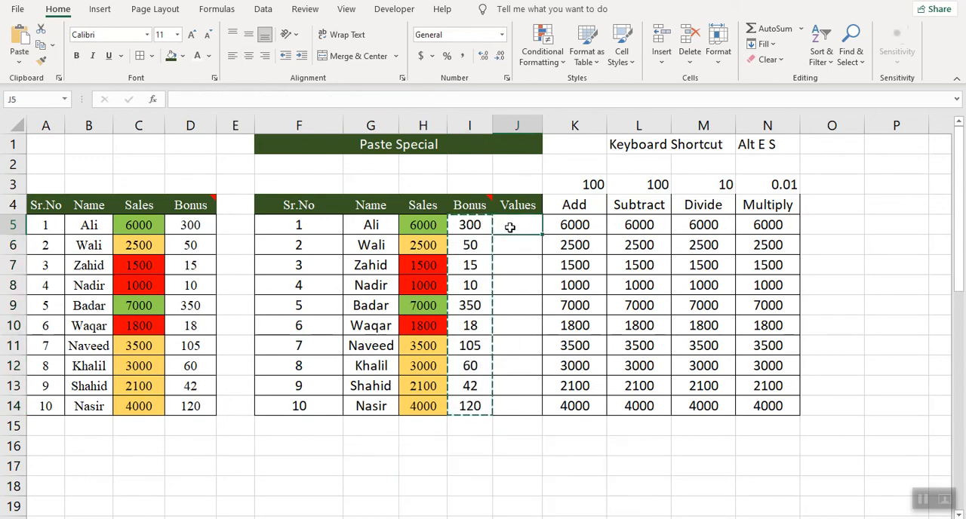
pyautogui.hotkey('shift', 'Down')
pyautogui.hotkey('shift', 'Down')
pyautogui.hotkey('shift', 'Down')
pyautogui.hotkey('shift', 'Down')
pyautogui.hotkey('shift', 'Down')
pyautogui.hotkey('shift', 'Down')
pyautogui.hotkey('shift', 'Down')
pyautogui.hotkey('shift', 'Down')
pyautogui.hotkey('shift', 'Down')
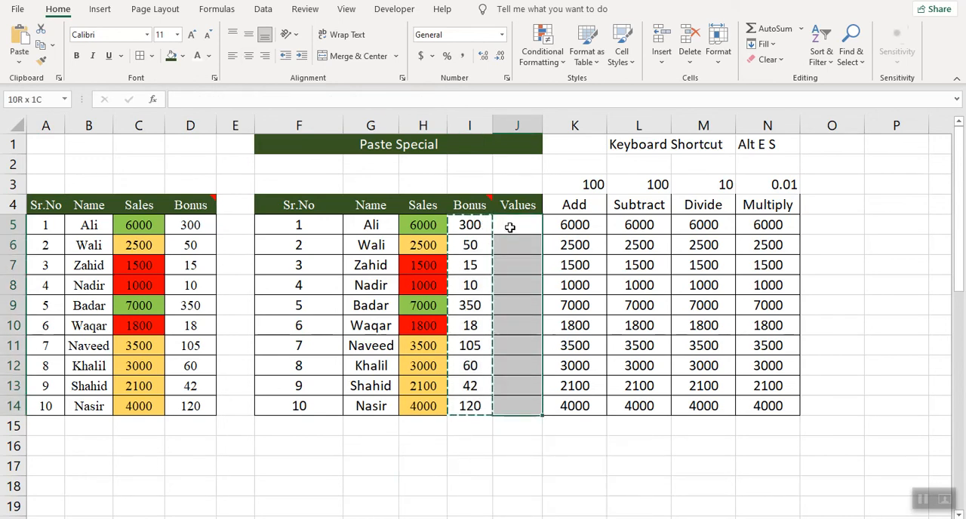
pyautogui.rightClick(510, 227)
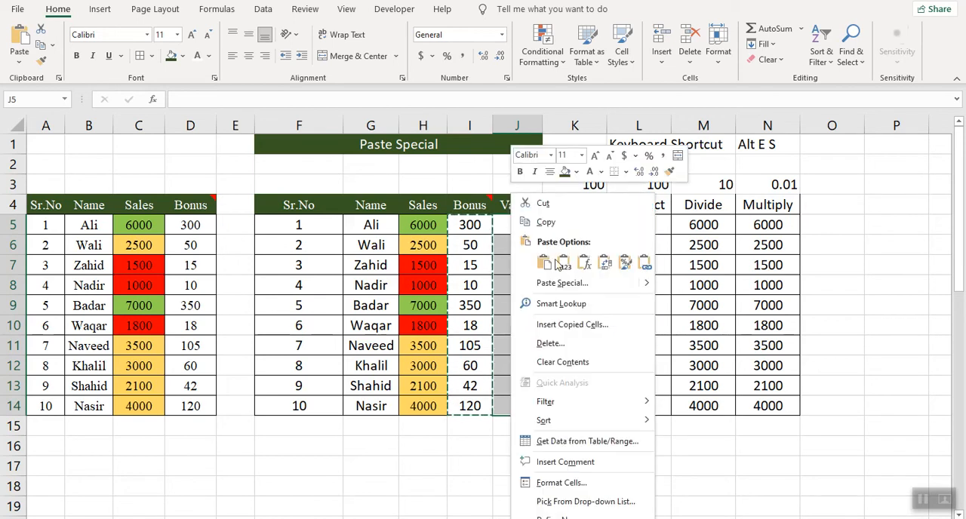
pyautogui.click(565, 264)
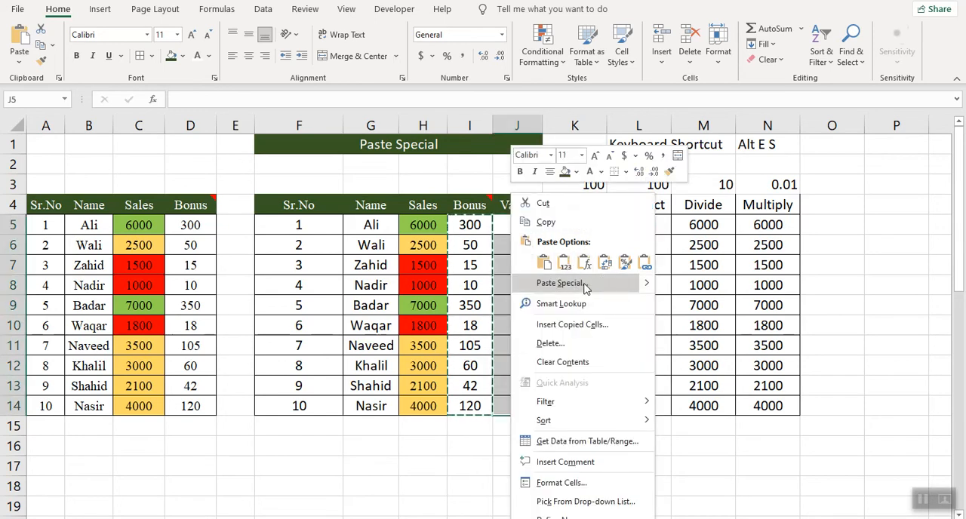
pyautogui.click(586, 285)
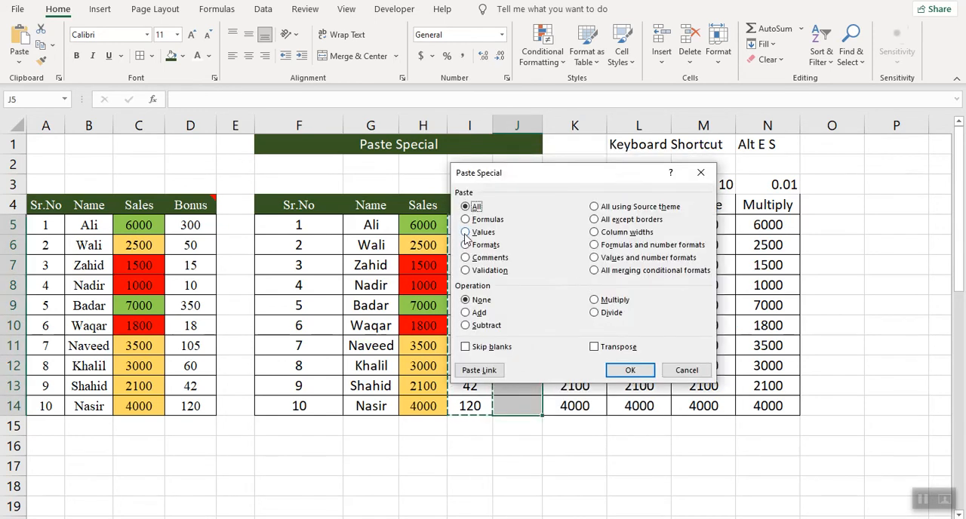
pyautogui.click(630, 370)
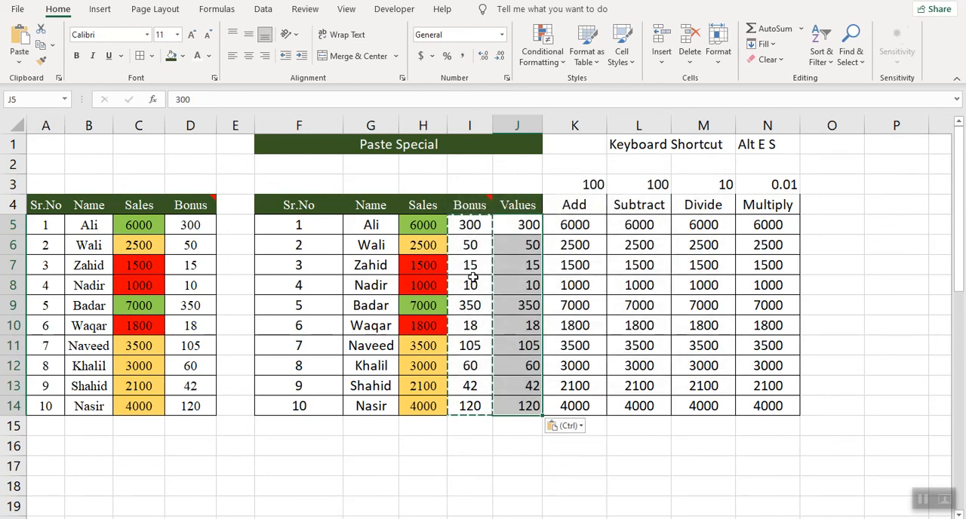
# - Inspect the contents of Bonus cell I5 and Values cell J5 to compare the formula with the pasted value
pyautogui.doubleClick(471, 225)
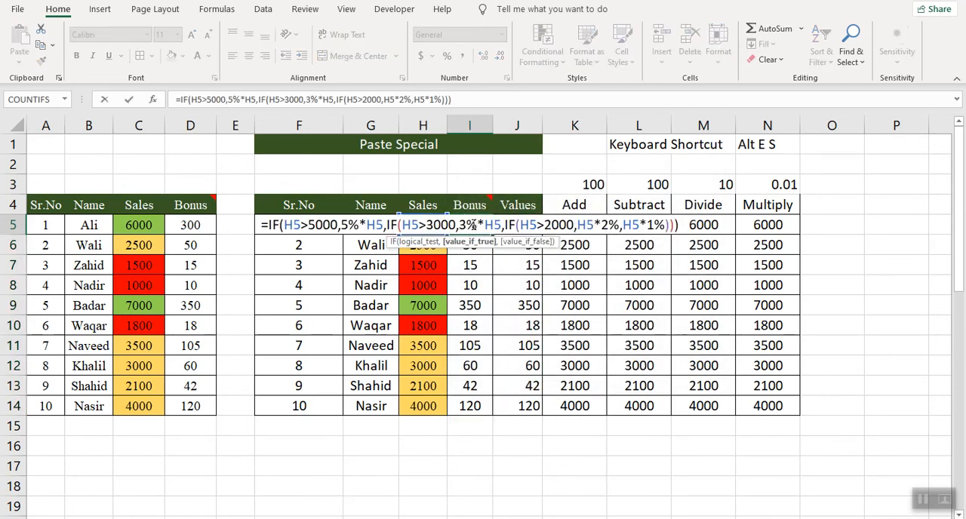
pyautogui.press('Return')
pyautogui.doubleClick(521, 225)
pyautogui.press('Return')
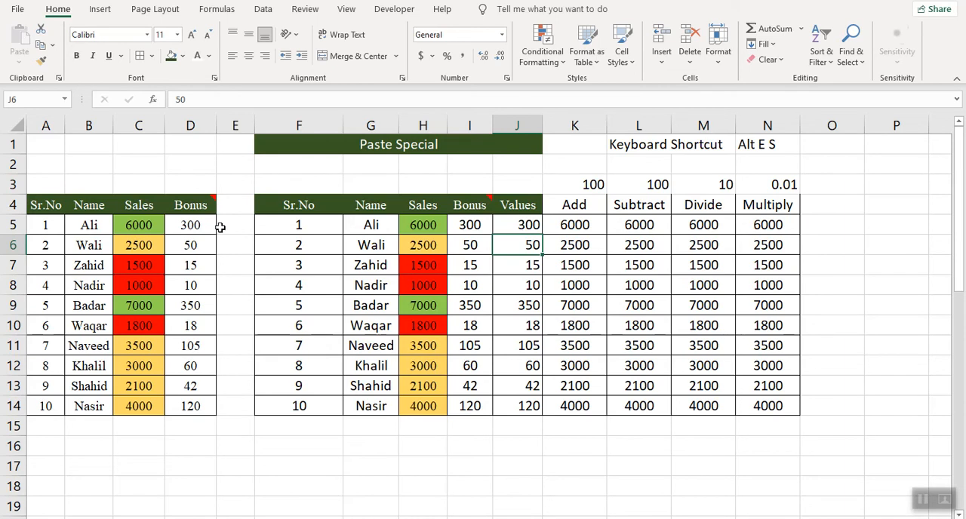
# - Copy the Sr.No header F4 and paste only its column width onto A4 with Paste Special
pyautogui.click(321, 207)
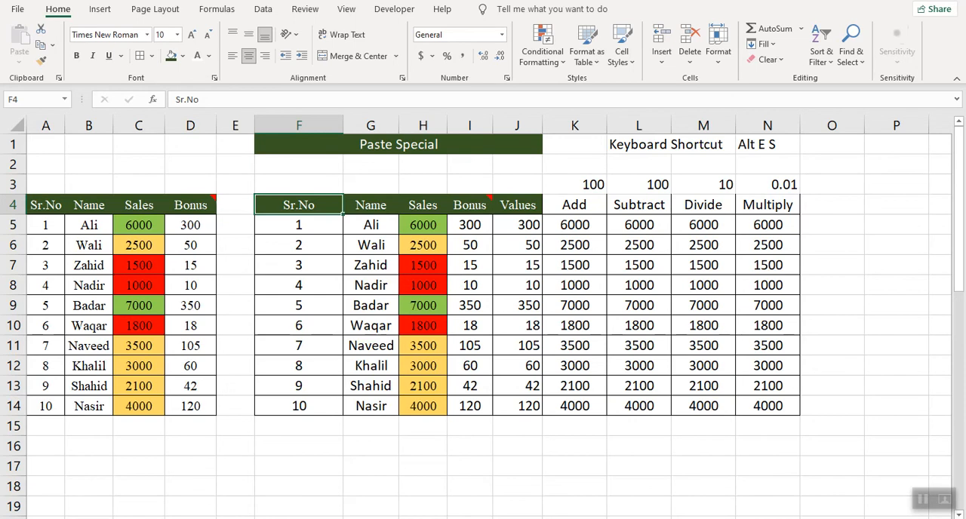
pyautogui.hotkey('ctrl', 'c')
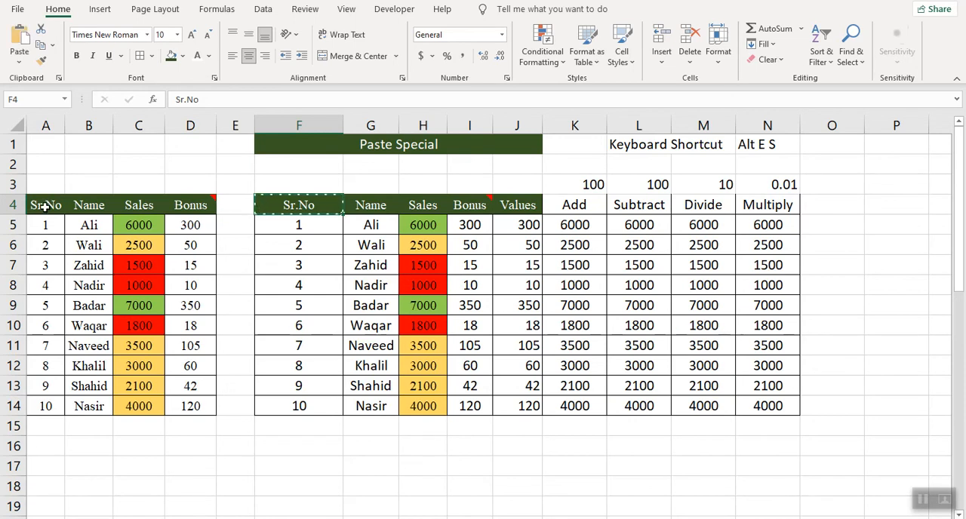
pyautogui.click(45, 206)
pyautogui.rightClick(46, 206)
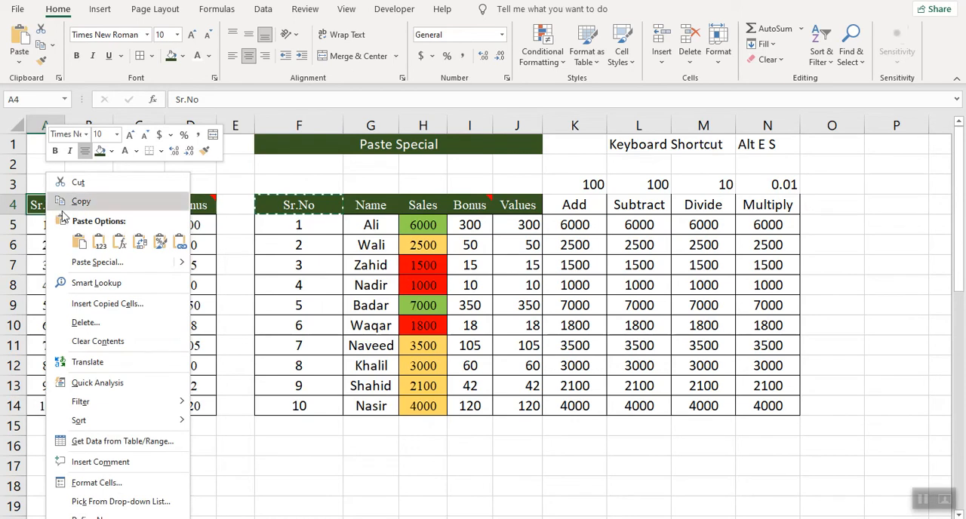
pyautogui.click(137, 264)
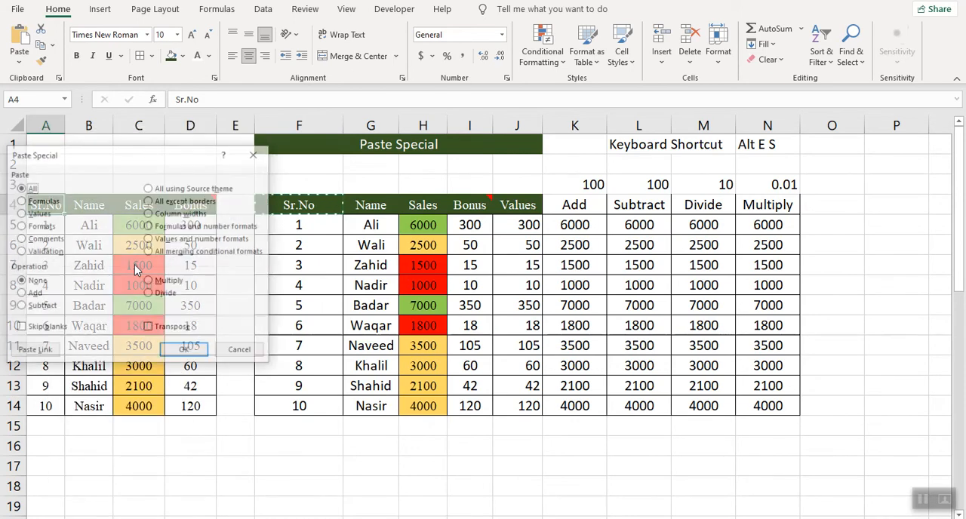
pyautogui.click(150, 214)
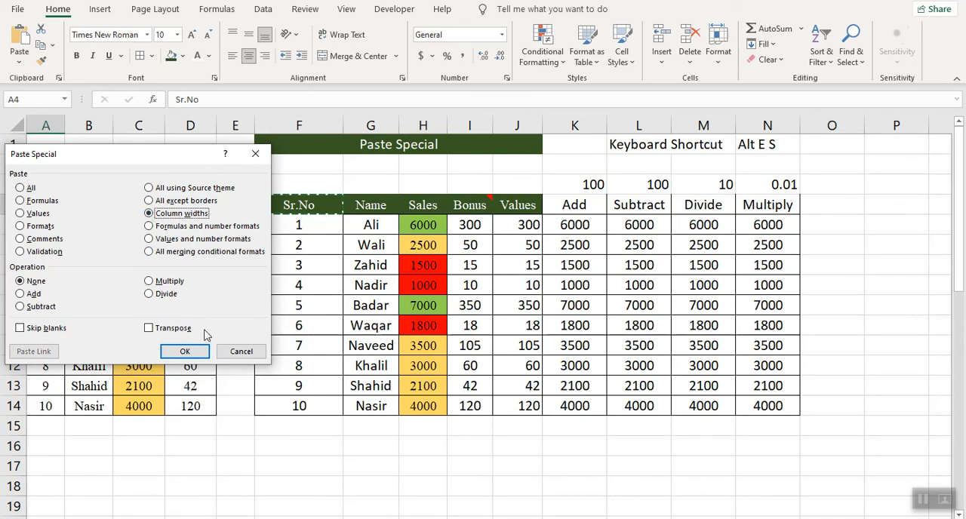
pyautogui.click(185, 352)
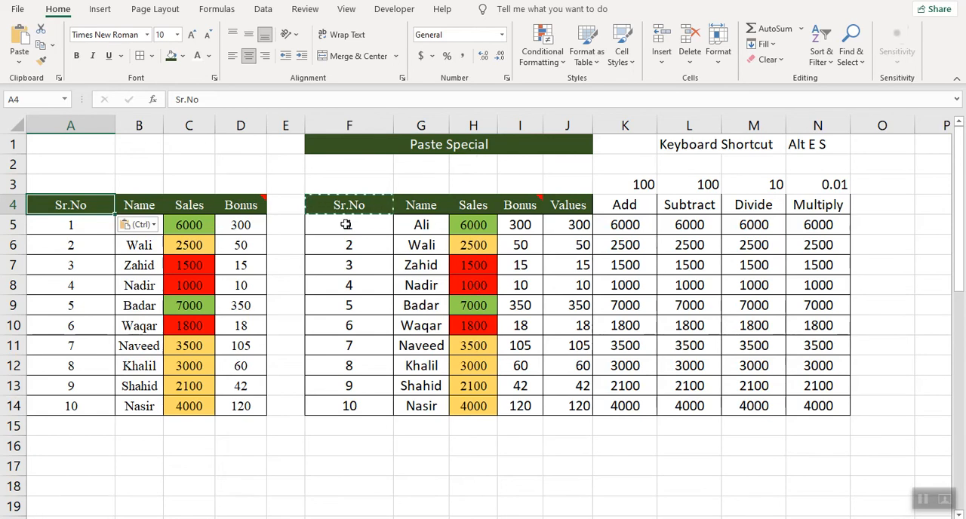
# - Copy the 100 in K3 and add it to the Add column values K5:K14 using the Paste Special Add operation
pyautogui.click(632, 224)
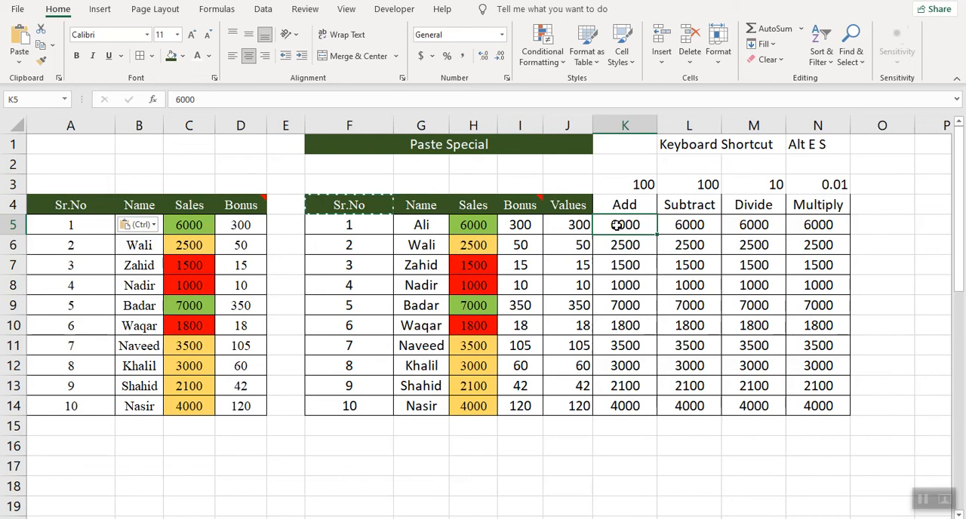
pyautogui.moveTo(617, 225); pyautogui.dragTo(617, 406)
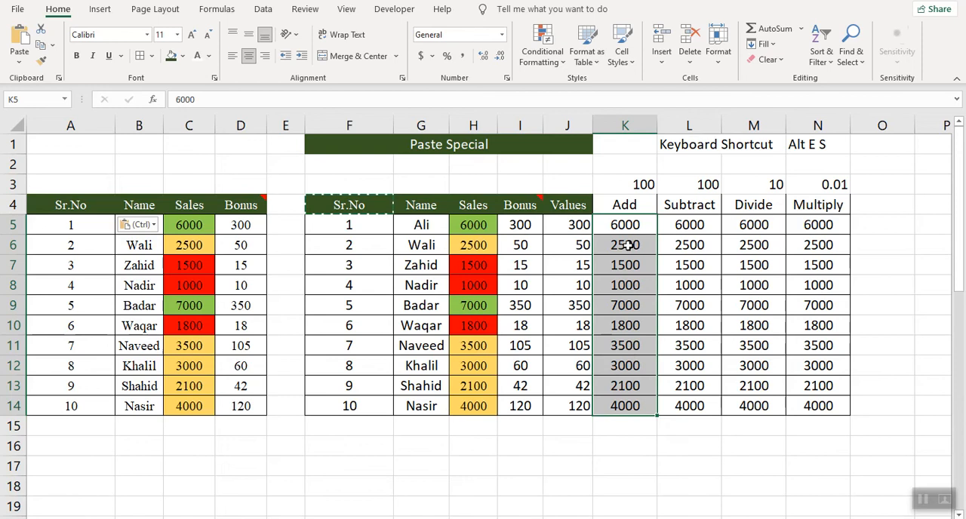
pyautogui.click(635, 184)
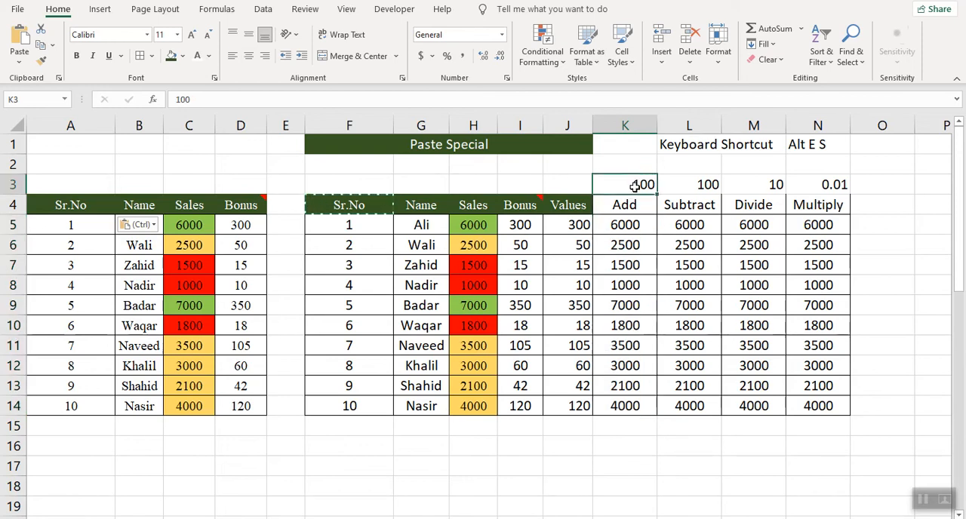
pyautogui.hotkey('ctrl', 'c')
pyautogui.moveTo(629, 225); pyautogui.dragTo(616, 400)
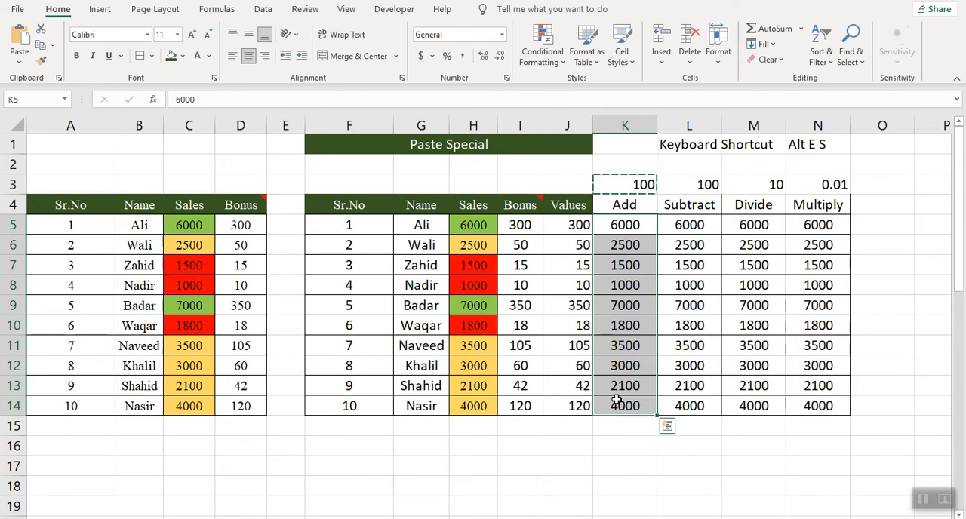
pyautogui.rightClick(631, 223)
pyautogui.click(685, 261)
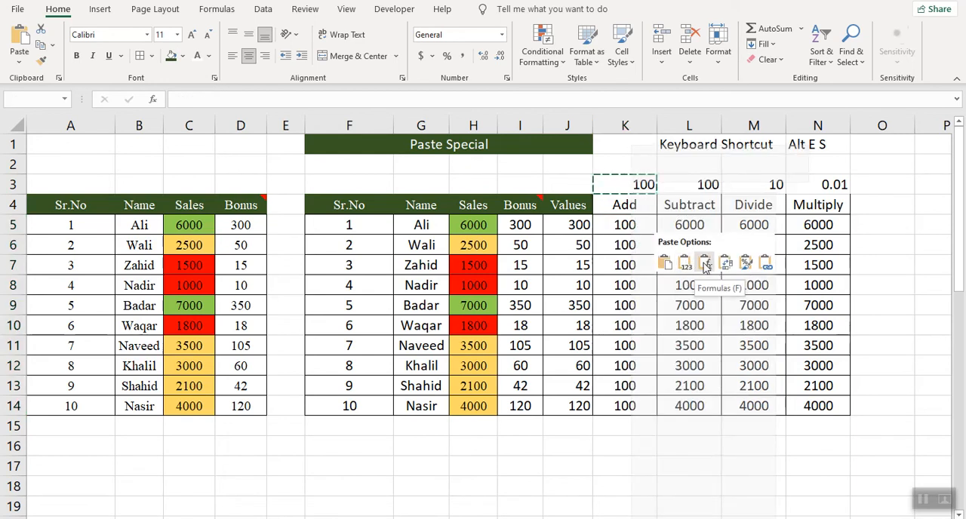
pyautogui.click(677, 287)
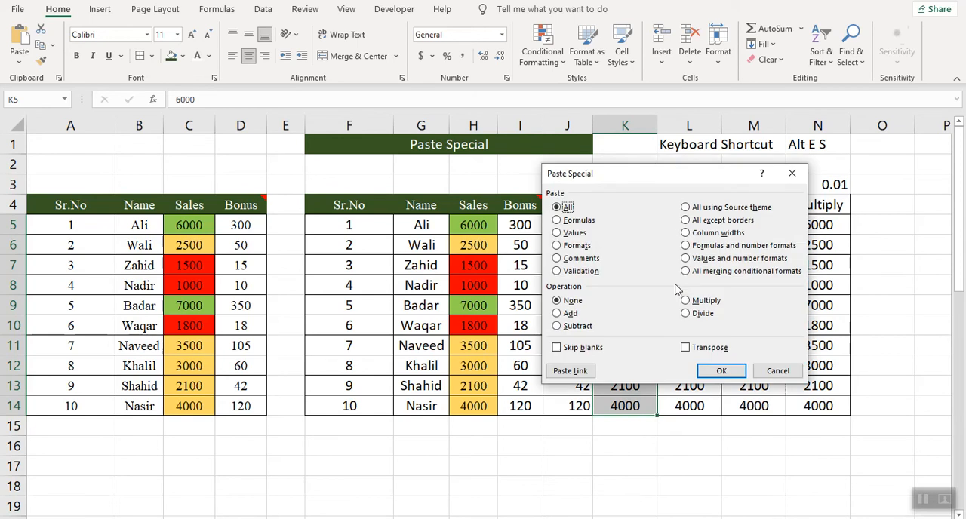
pyautogui.click(557, 314)
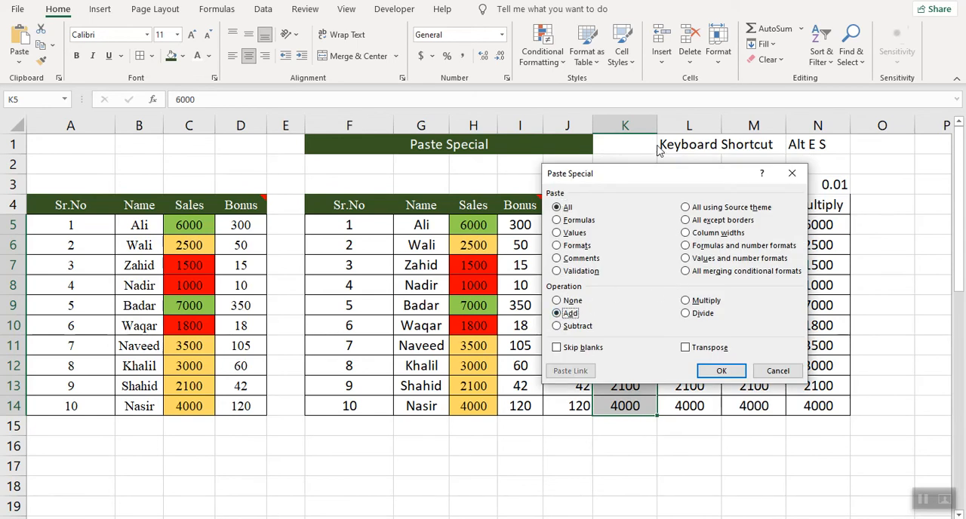
pyautogui.moveTo(655, 178); pyautogui.dragTo(787, 208)
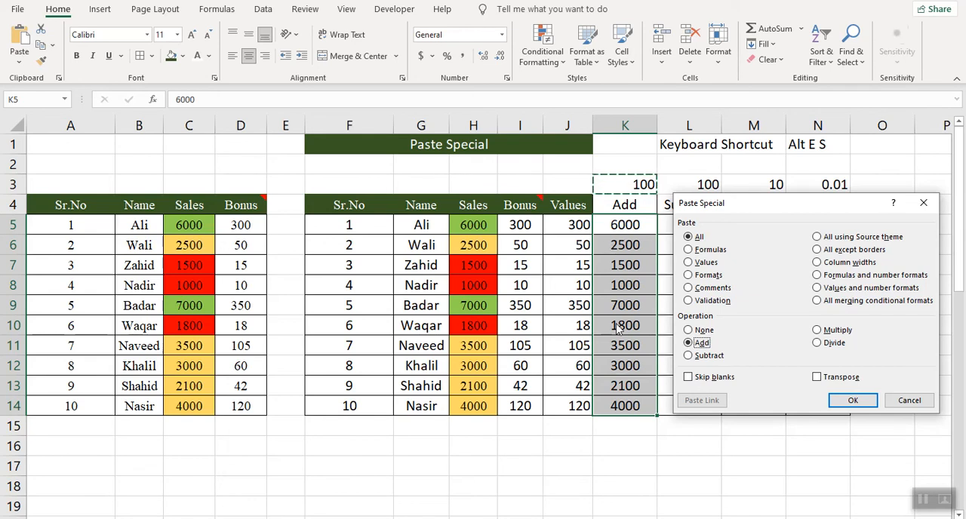
pyautogui.click(852, 400)
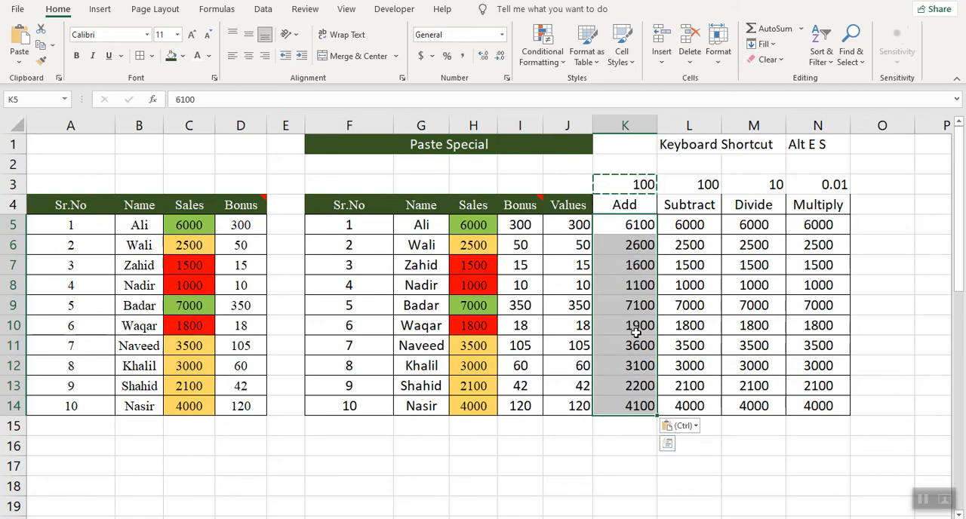
# - Copy the 100 in L3 and subtract it from the Subtract column values L5:L14 using Paste Special
pyautogui.click(703, 184)
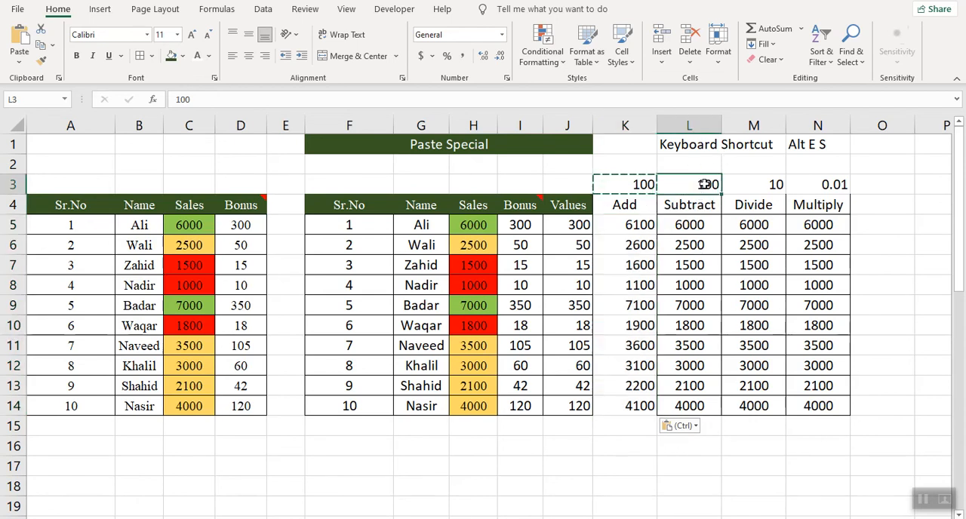
pyautogui.hotkey('ctrl', 'c')
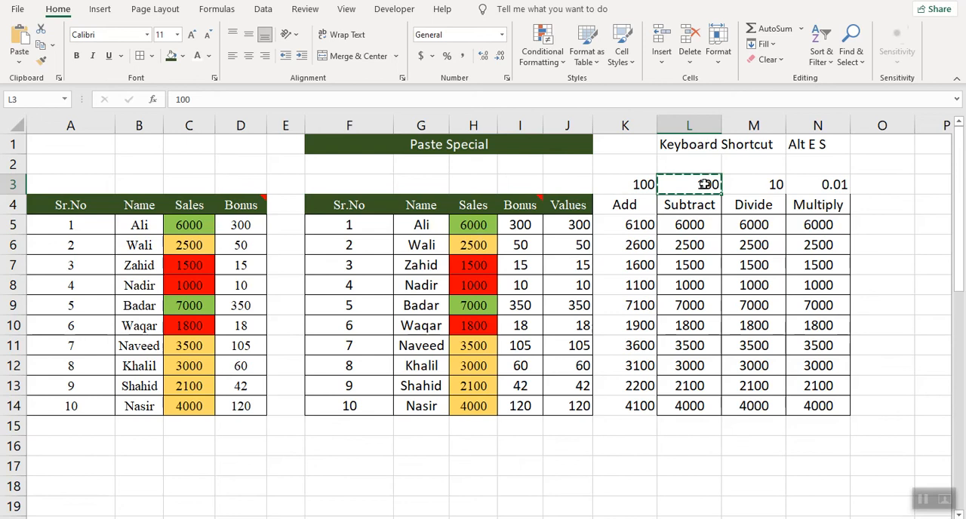
pyautogui.rightClick(690, 224)
pyautogui.rightClick(678, 224)
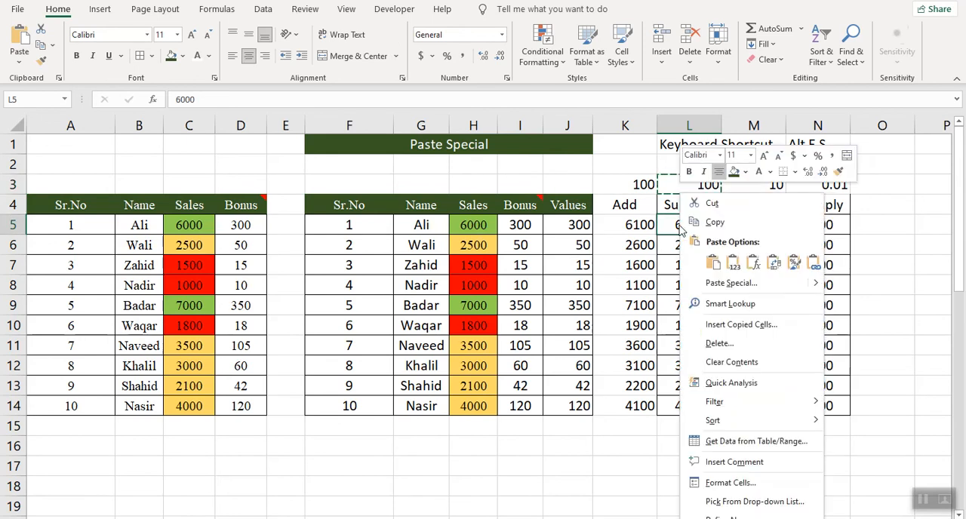
pyautogui.press('Escape')
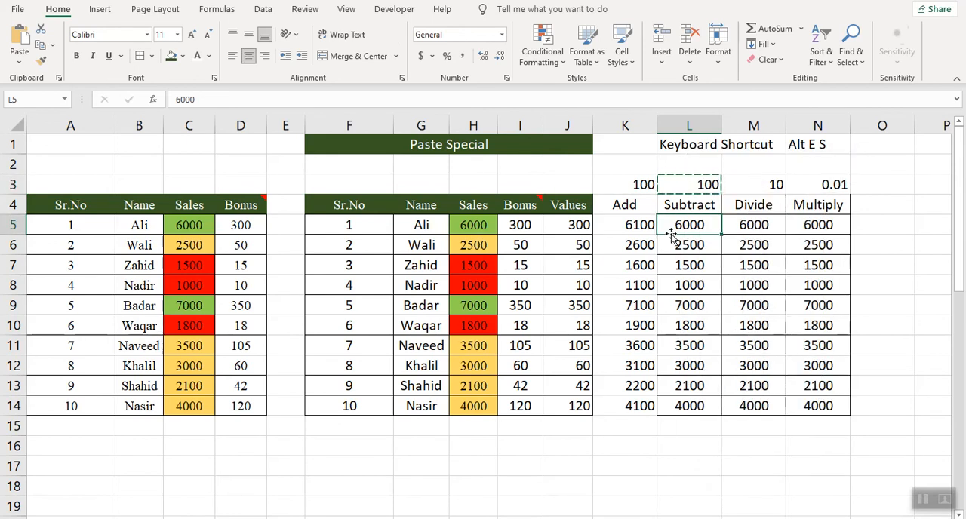
pyautogui.moveTo(681, 223); pyautogui.dragTo(689, 396)
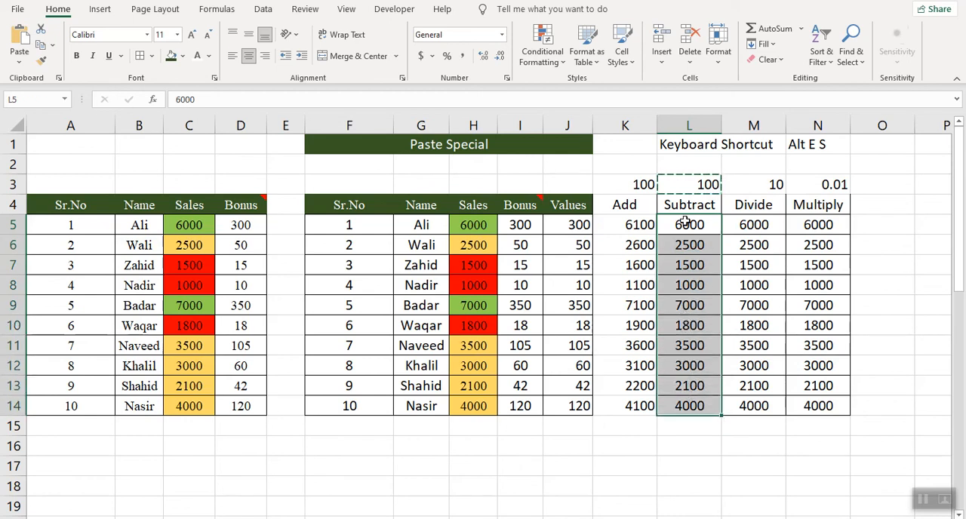
pyautogui.rightClick(684, 224)
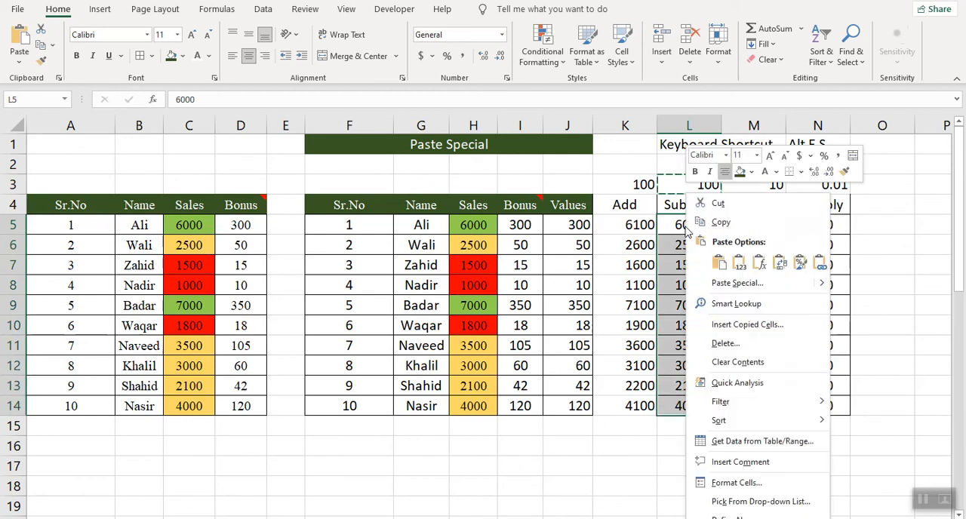
pyautogui.click(743, 284)
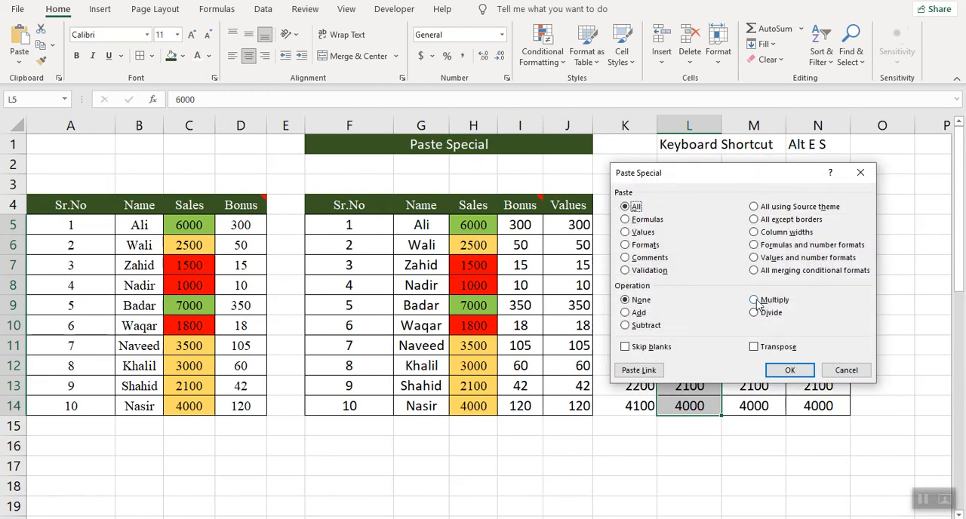
pyautogui.click(626, 327)
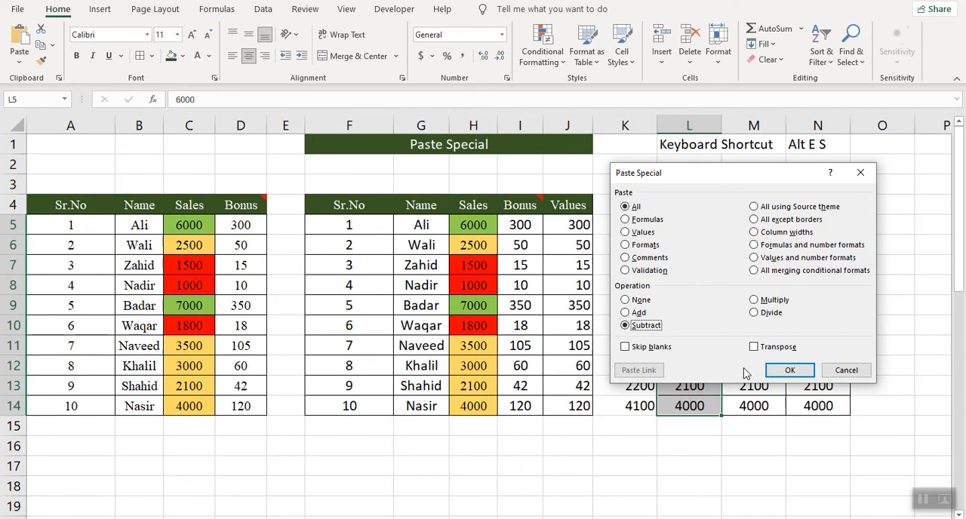
pyautogui.click(785, 371)
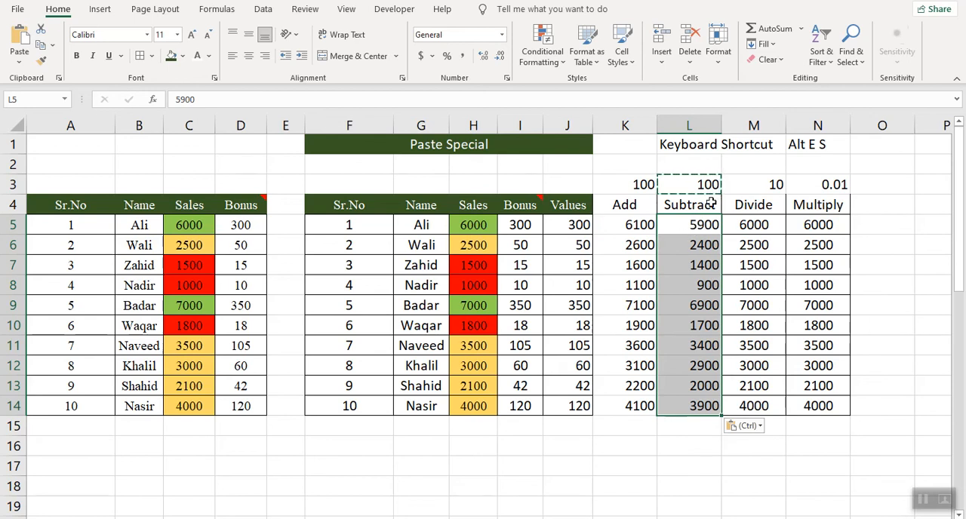
# - Copy the 10 in M3 and apply it to the Divide column values M5:M14 using the Paste Special Multiply operation
pyautogui.click(751, 228)
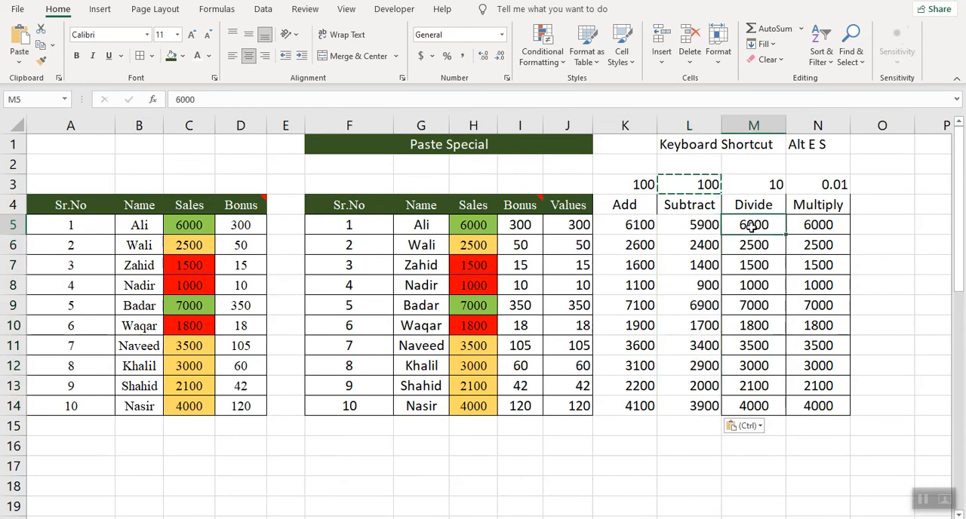
pyautogui.click(758, 185)
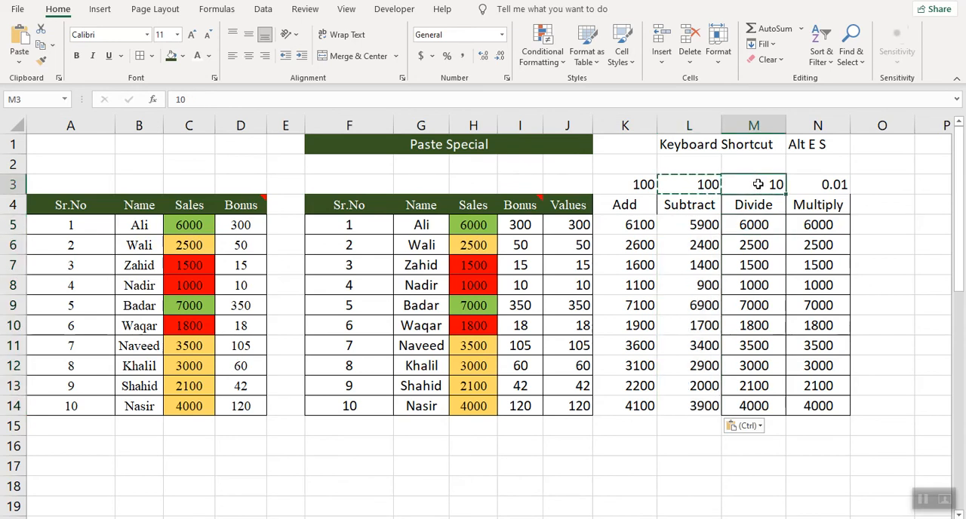
pyautogui.hotkey('ctrl', 'c')
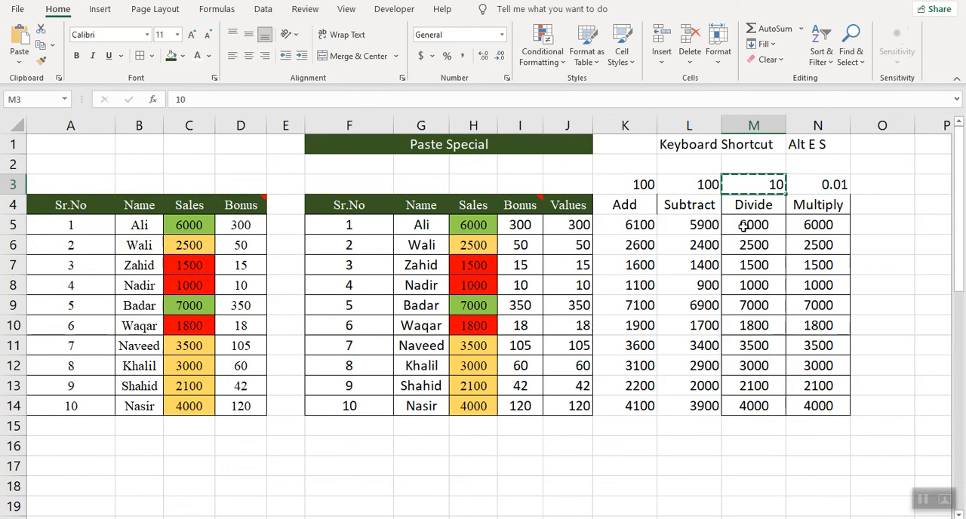
pyautogui.moveTo(743, 224); pyautogui.dragTo(743, 405)
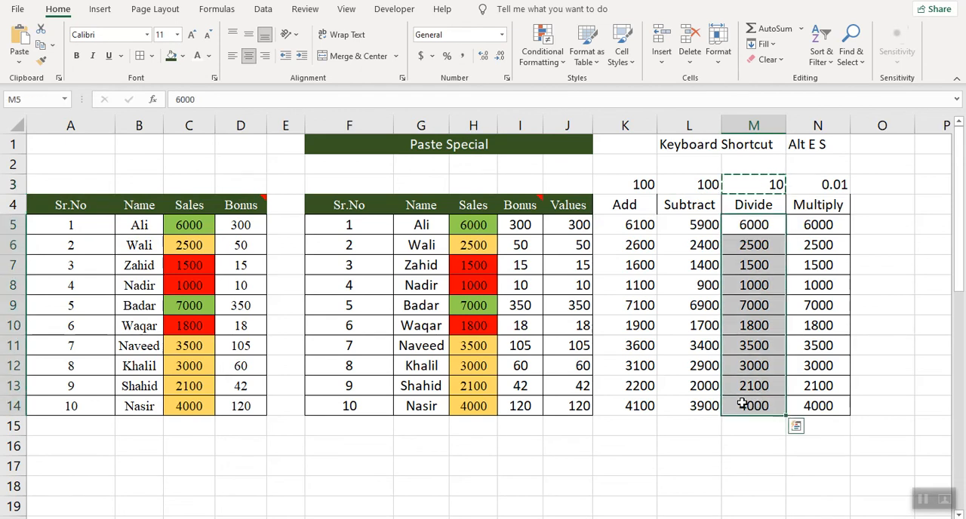
pyautogui.rightClick(751, 225)
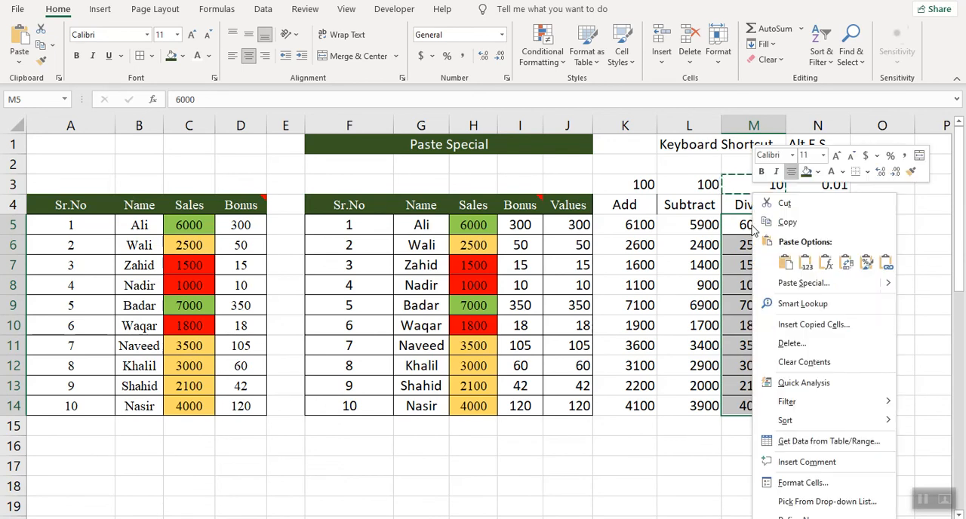
pyautogui.click(788, 282)
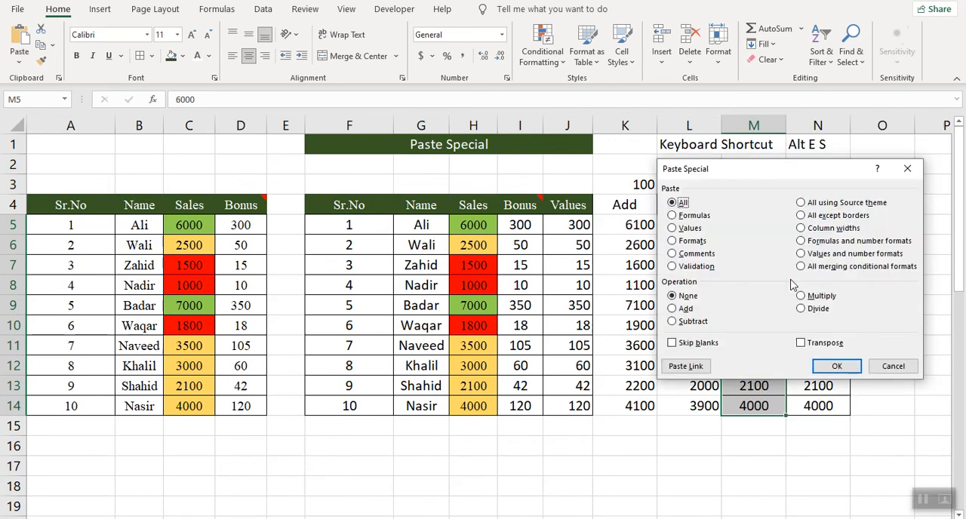
pyautogui.click(802, 296)
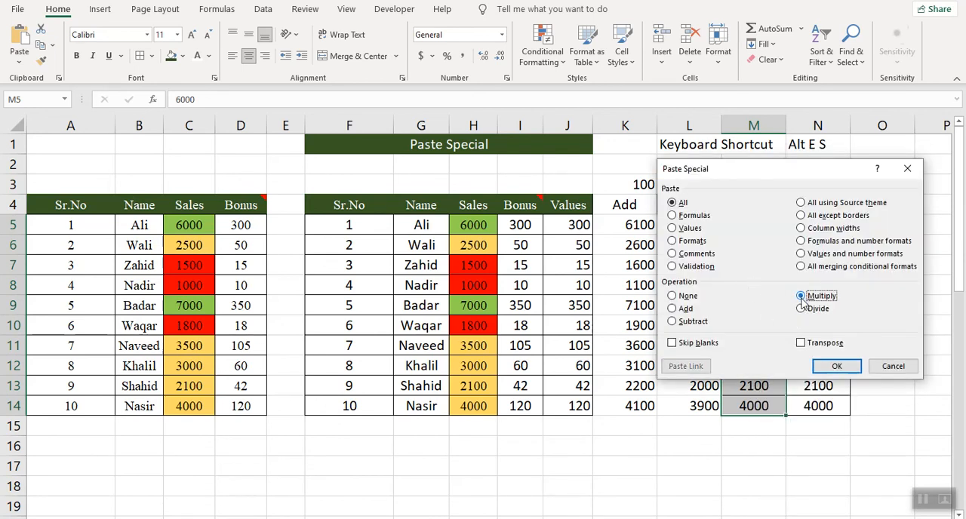
pyautogui.click(836, 366)
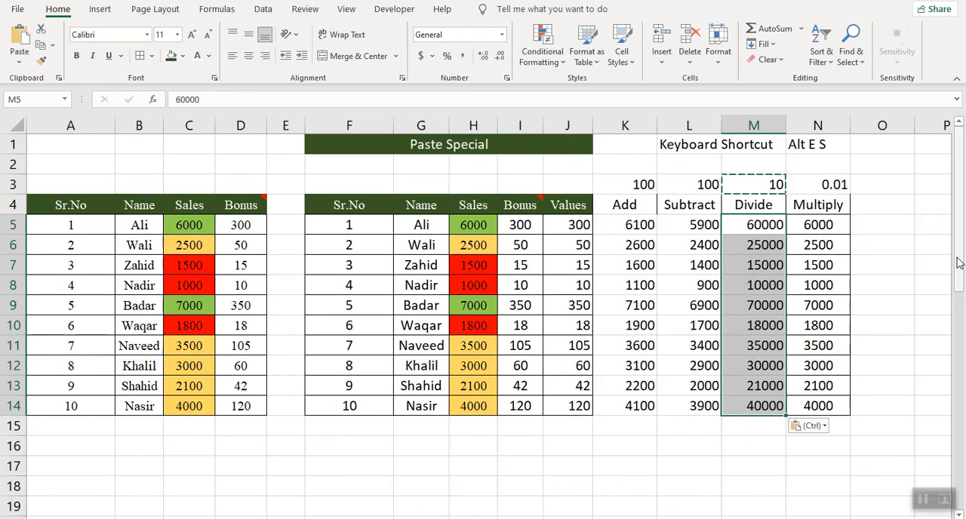
# - Copy the Skip list of names in B21:B30, including its blank cells
pyautogui.moveTo(960, 261); pyautogui.dragTo(961, 370)
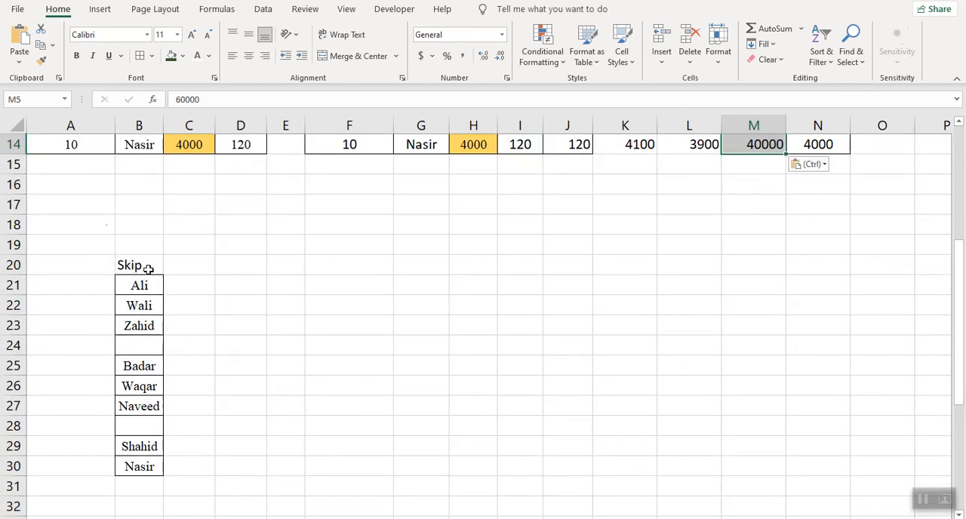
pyautogui.moveTo(139, 285); pyautogui.dragTo(135, 464)
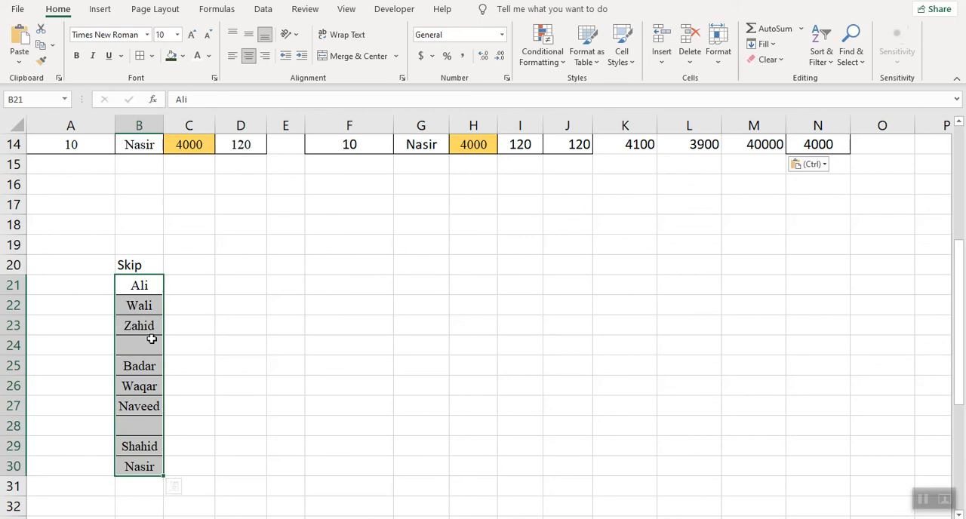
pyautogui.rightClick(139, 284)
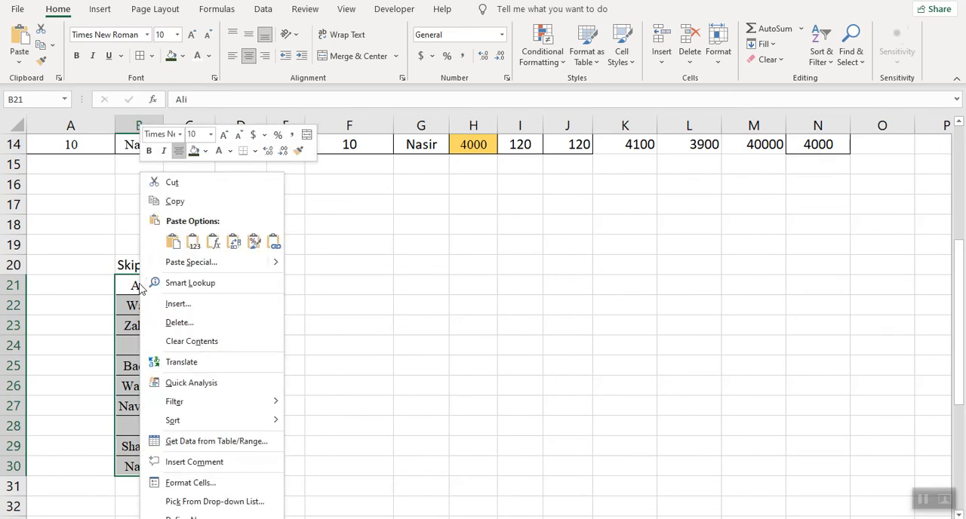
pyautogui.click(200, 204)
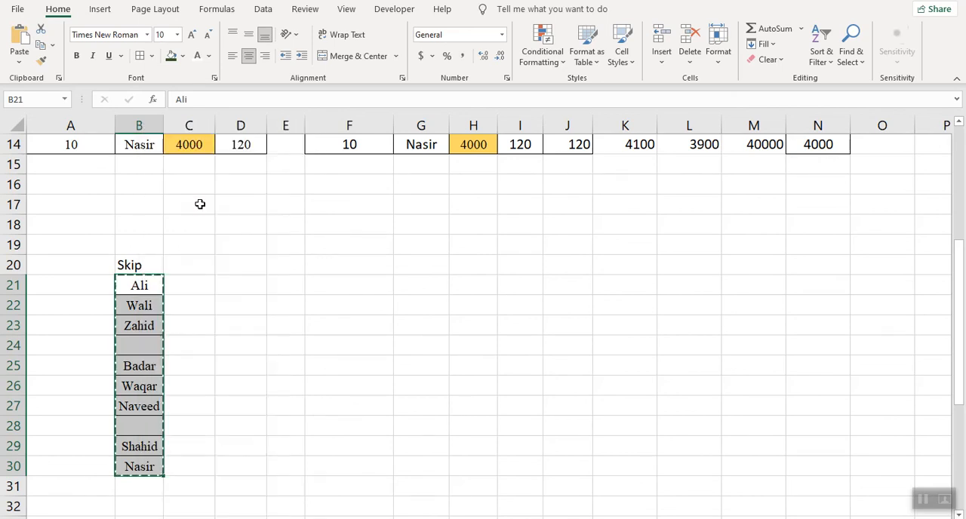
# - Try a regular paste of the copied list at F21 and undo it
pyautogui.click(327, 288)
pyautogui.rightClick(326, 288)
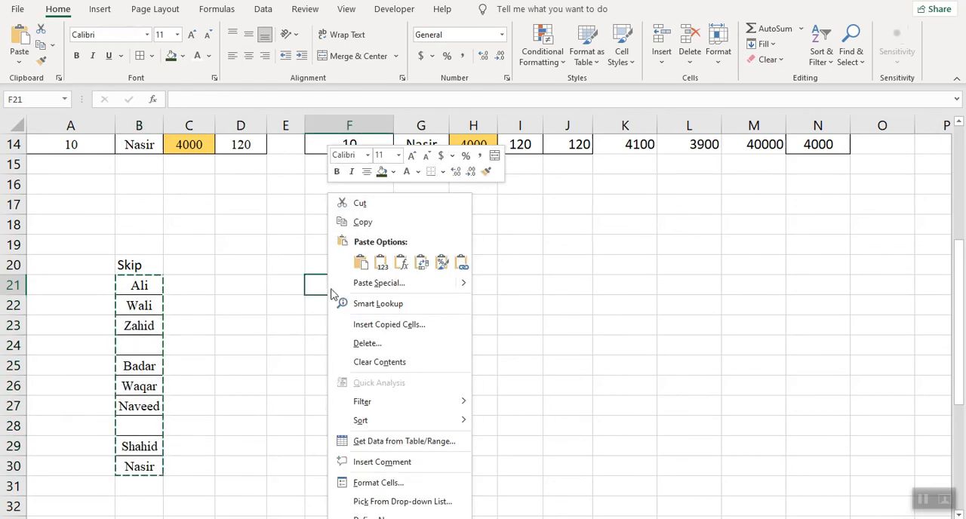
pyautogui.click(361, 263)
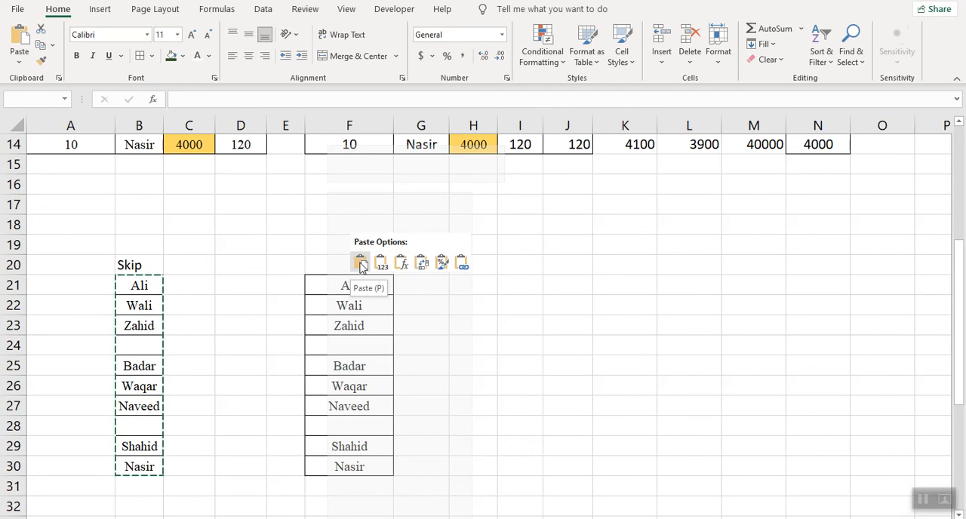
pyautogui.click(360, 264)
pyautogui.click(433, 383)
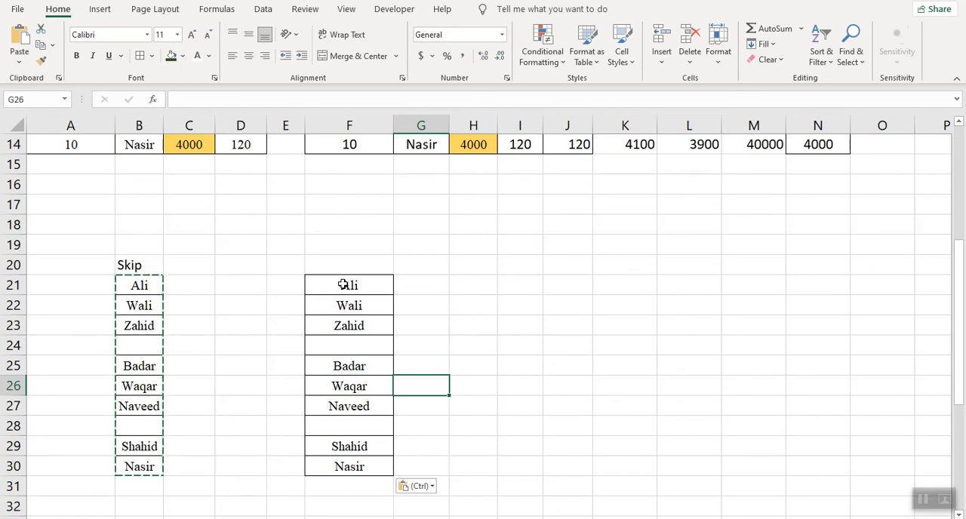
pyautogui.hotkey('ctrl', 'z')
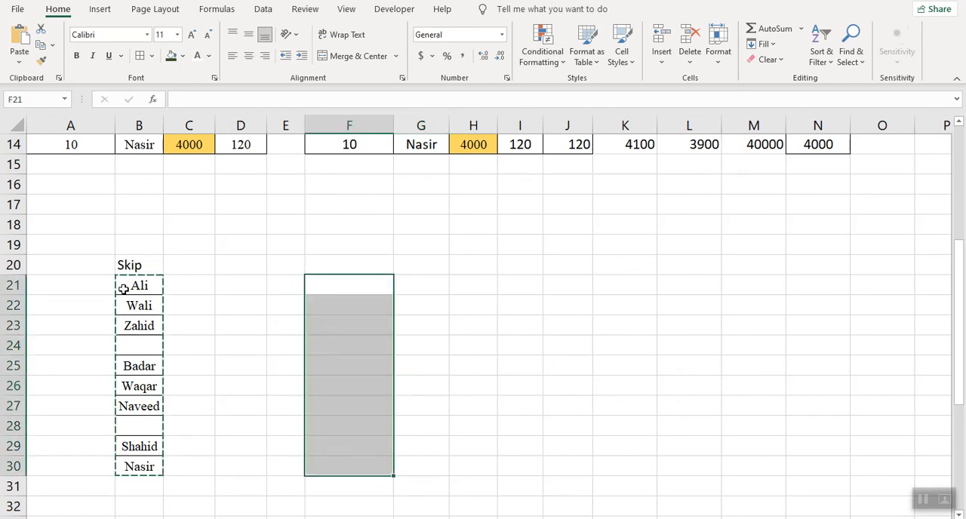
# - Paste the Skip list B21:B30 at F21 using Paste Special with All and Skip blanks
pyautogui.moveTo(126, 286); pyautogui.dragTo(126, 466)
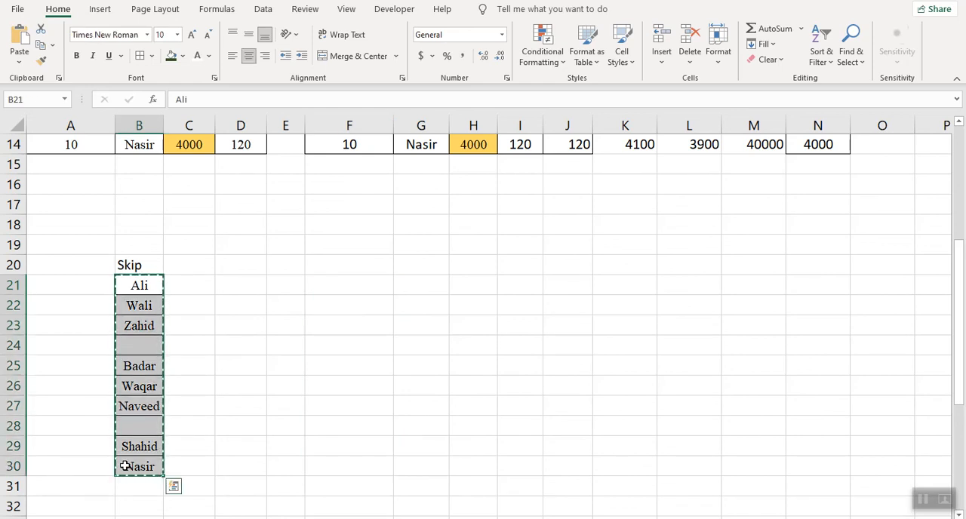
pyautogui.click(333, 288)
pyautogui.rightClick(332, 287)
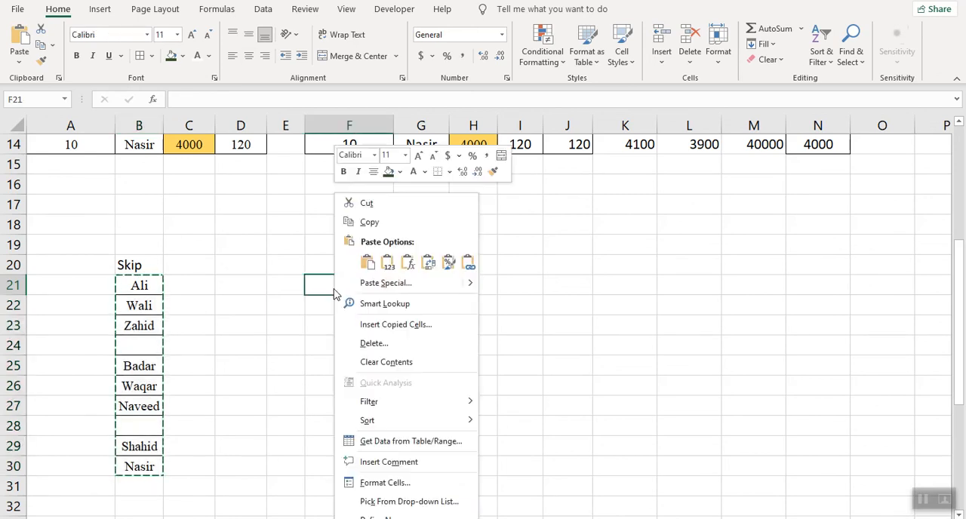
pyautogui.click(376, 285)
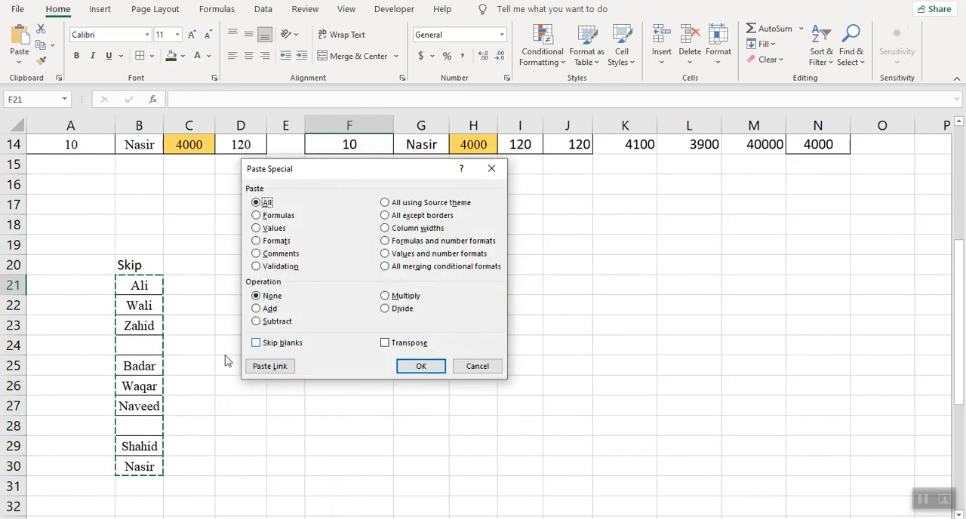
pyautogui.click(258, 343)
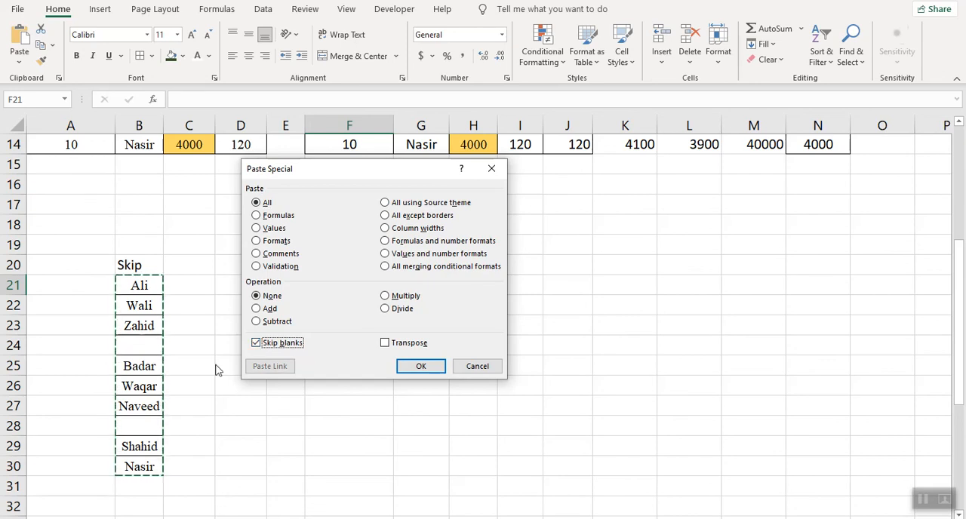
pyautogui.click(425, 367)
pyautogui.click(424, 381)
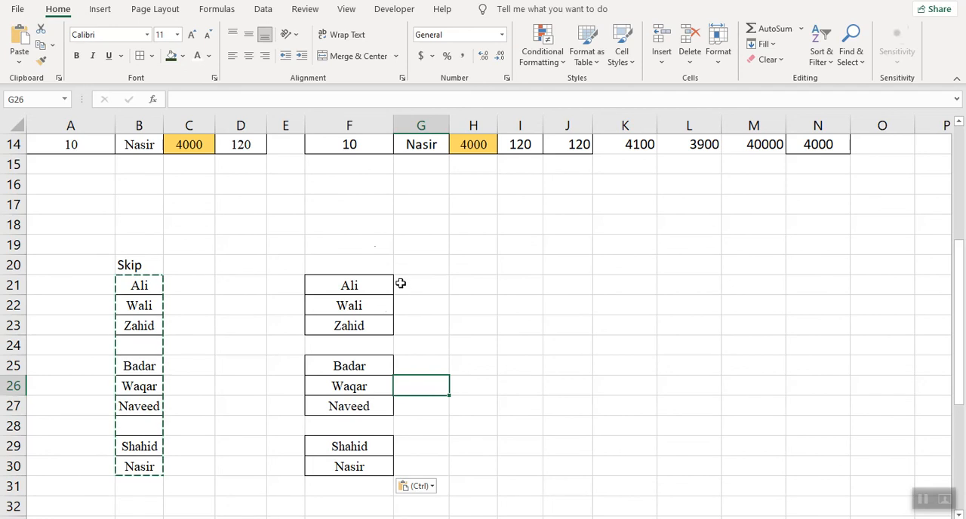
# - Copy the sales table B34:E44 and paste it at G34 using the Paste Special Transpose option
pyautogui.moveTo(963, 377); pyautogui.dragTo(959, 518)
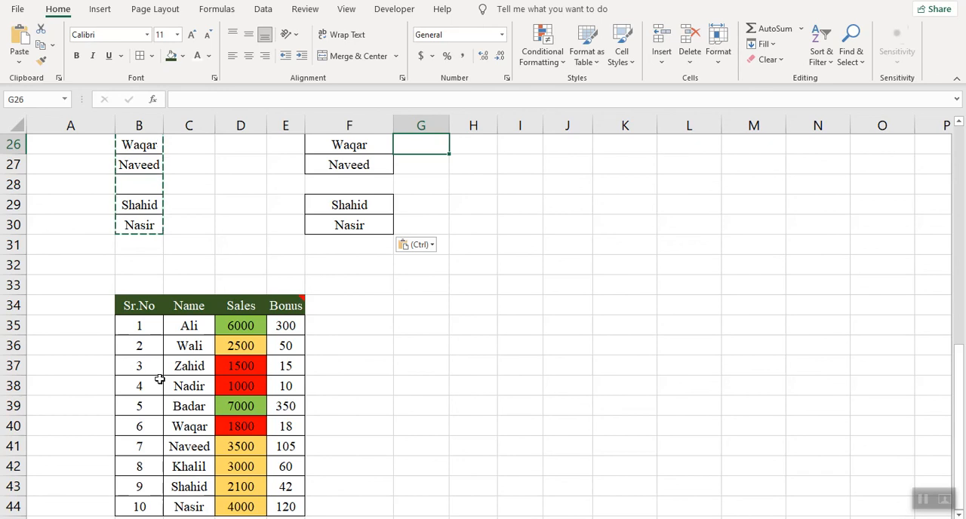
pyautogui.click(132, 305)
pyautogui.moveTo(132, 306); pyautogui.dragTo(290, 430)
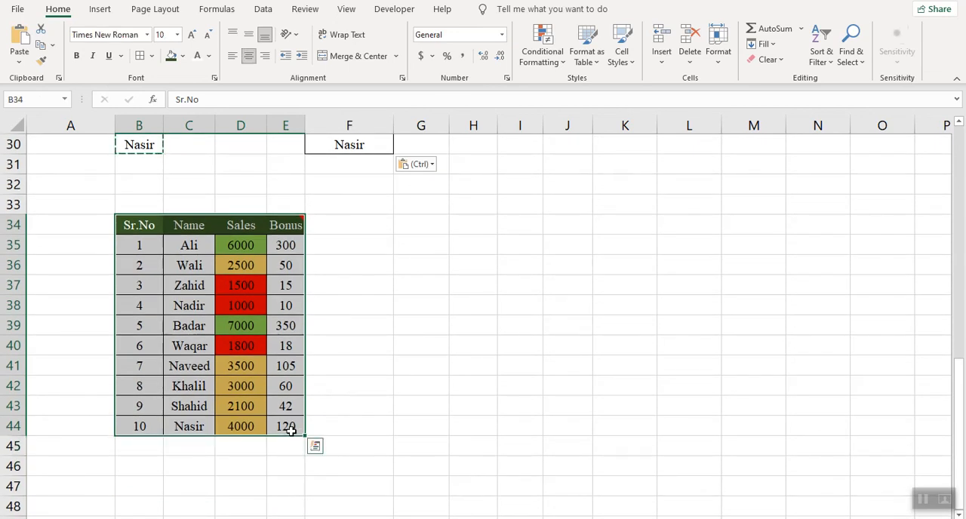
pyautogui.hotkey('ctrl', 'c')
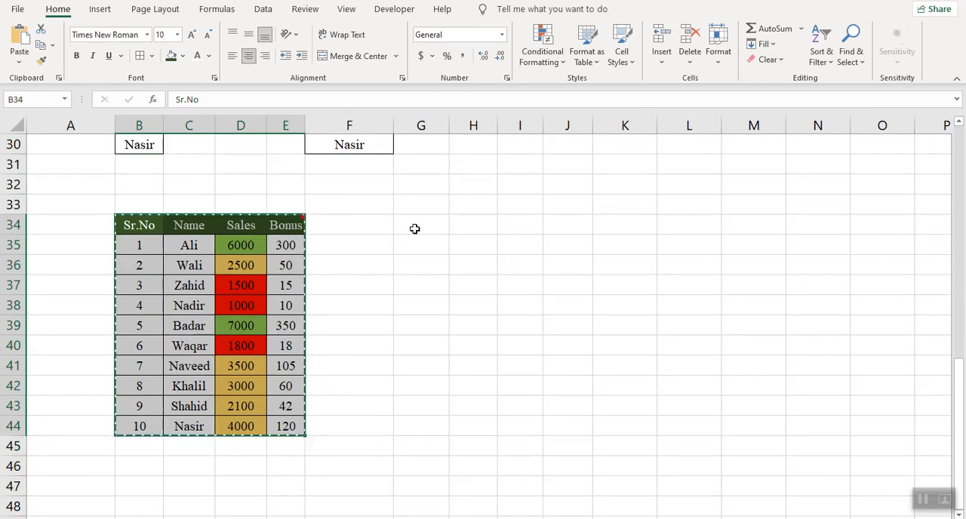
pyautogui.click(414, 226)
pyautogui.rightClick(415, 228)
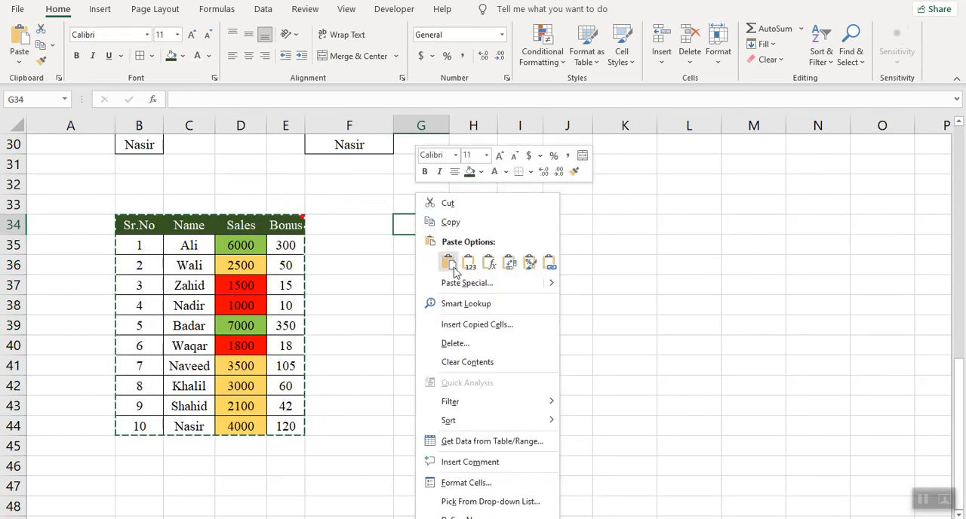
pyautogui.click(463, 284)
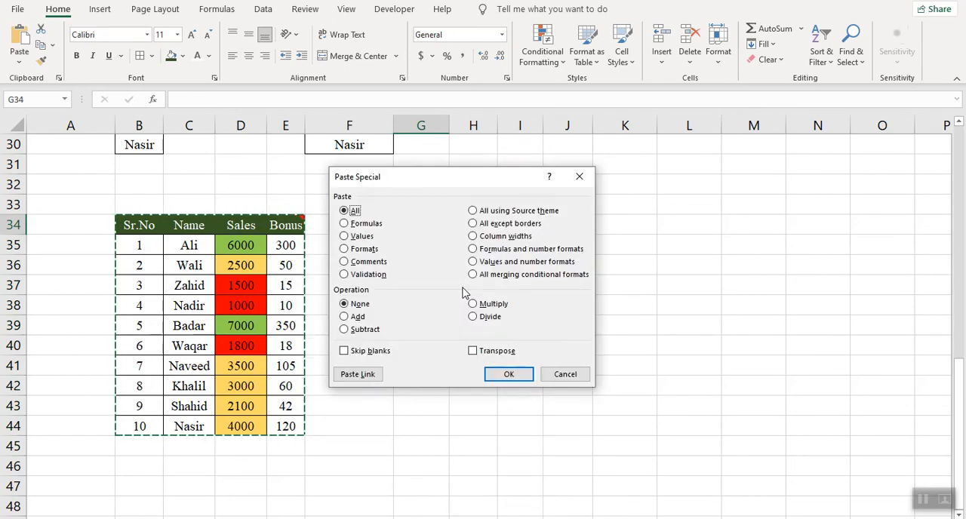
pyautogui.click(472, 351)
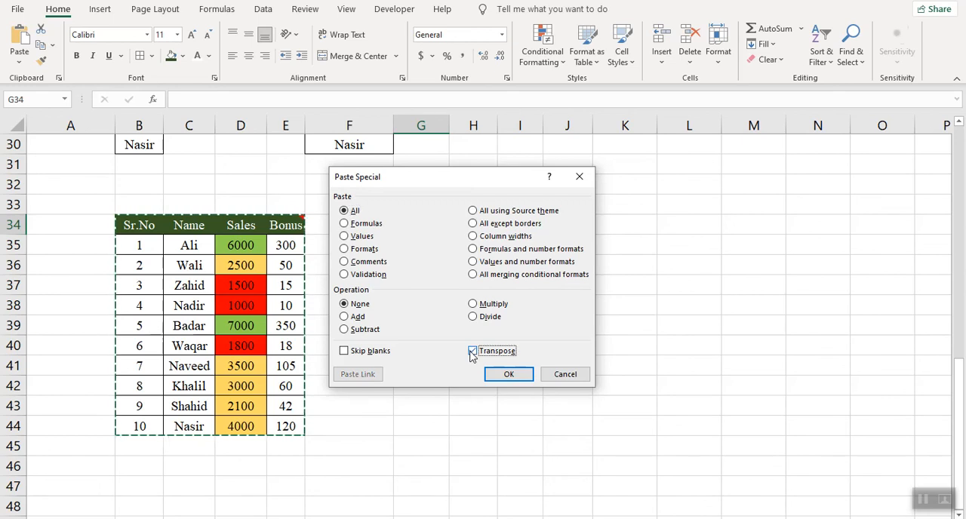
pyautogui.click(517, 376)
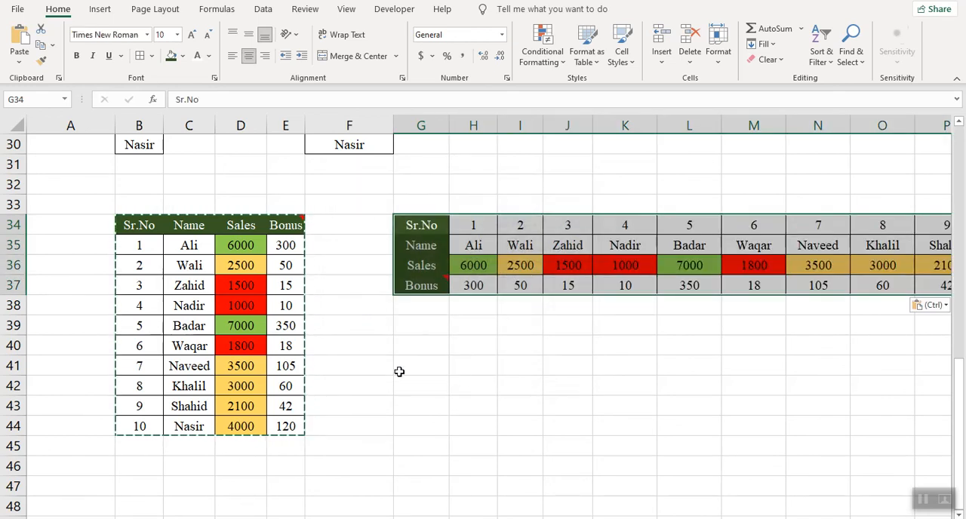